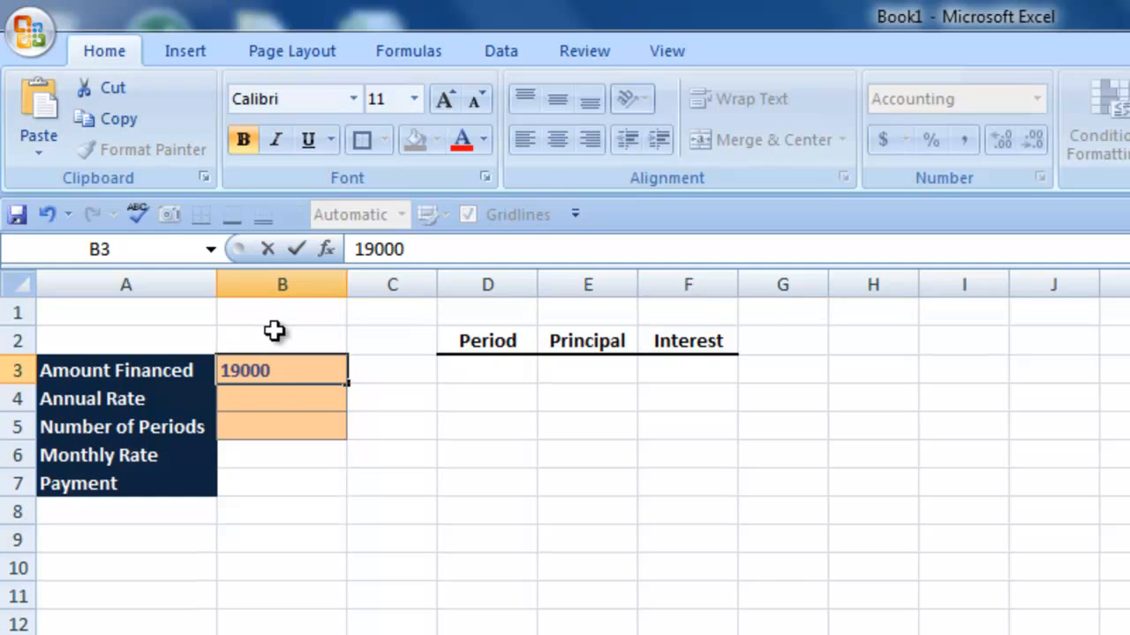
# Fill in the loan inputs: 19000 as the amount financed, 7% as the annual rate and =5*12 as the number of periods
pyautogui.press('Return')
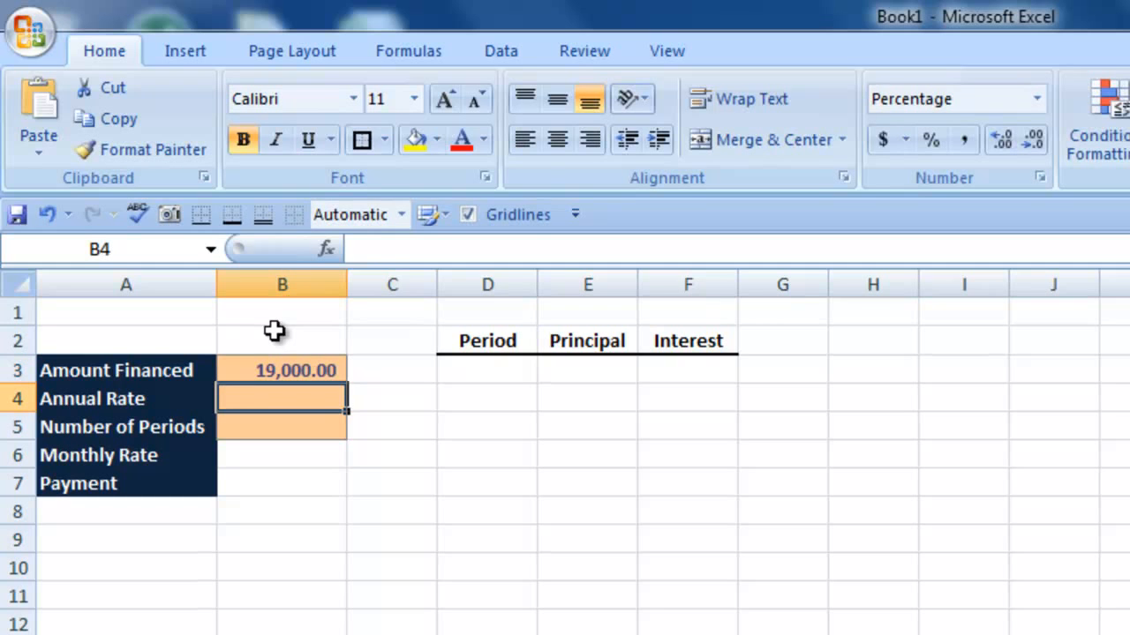
pyautogui.write('7%')
pyautogui.press('Return')
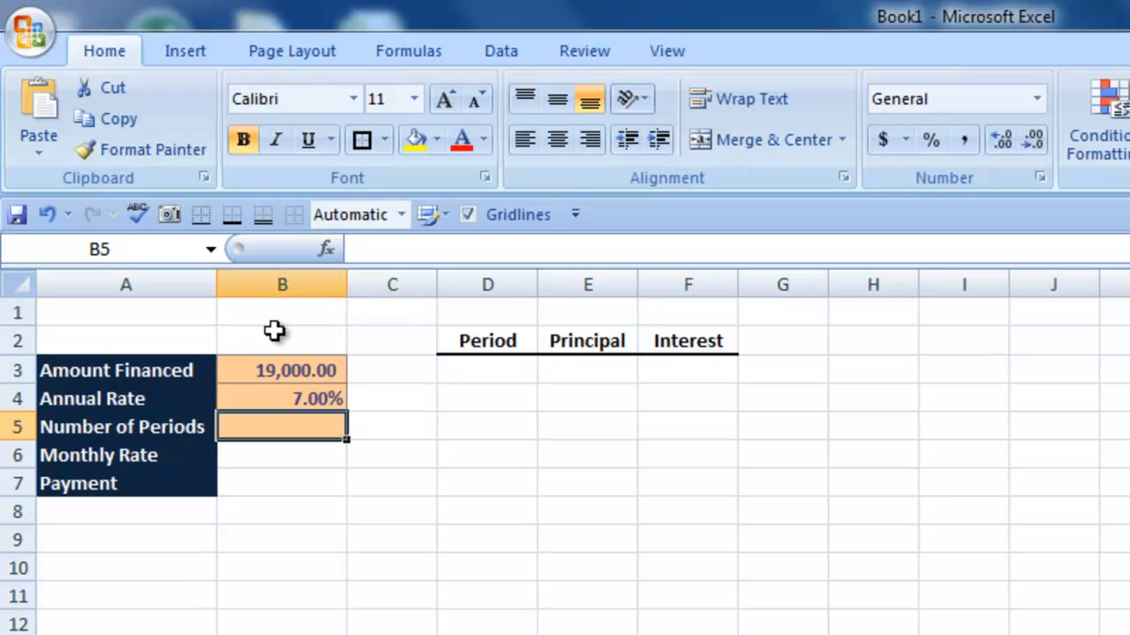
pyautogui.write('=')
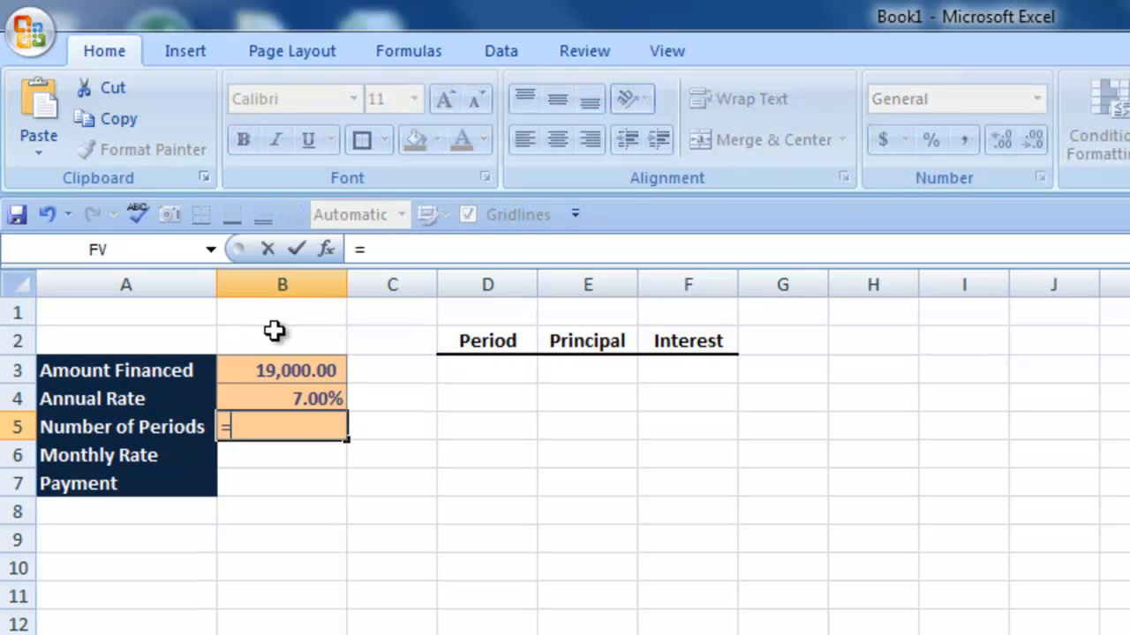
pyautogui.write('5*12')
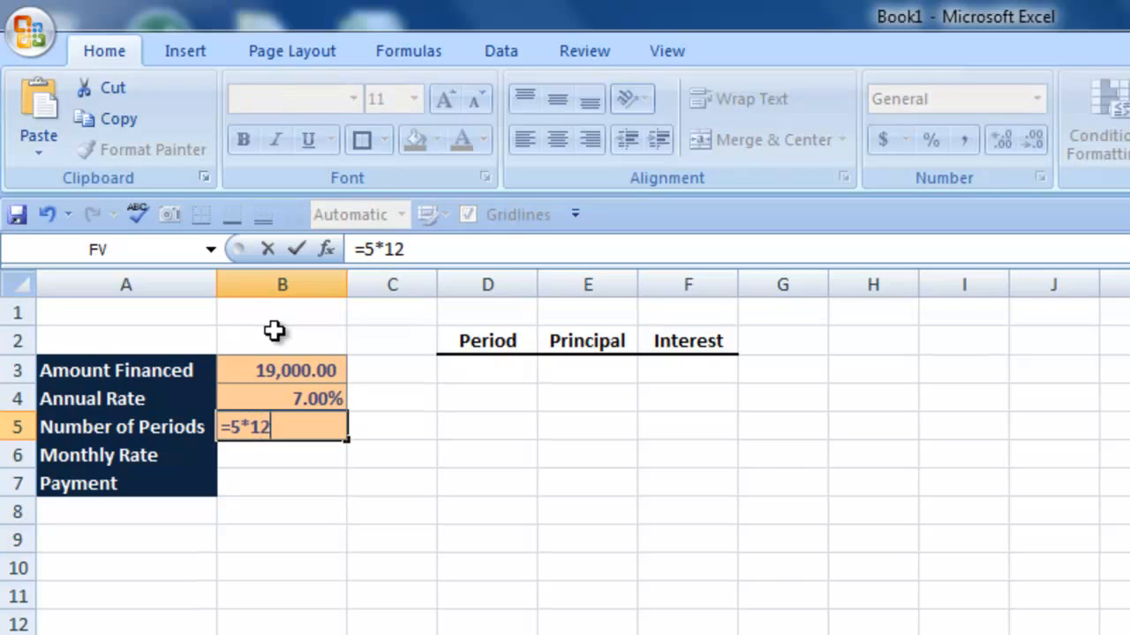
pyautogui.press('Return')
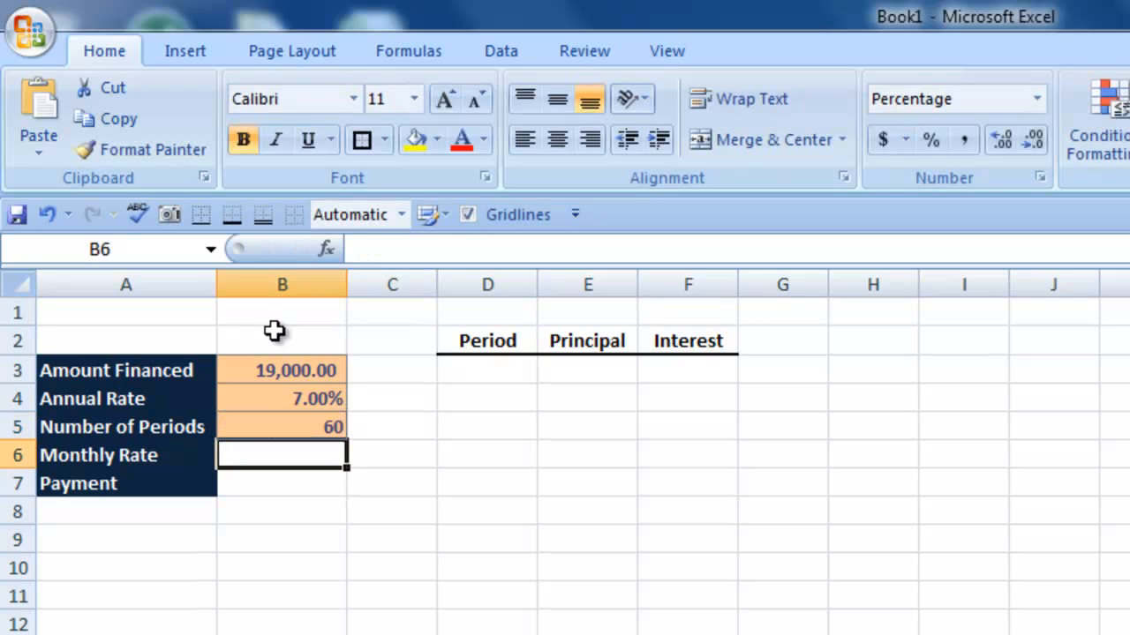
# Calculate the monthly rate in B6 by dividing the annual rate by 12 with =B4/12
pyautogui.write('=')
pyautogui.press('Up')
pyautogui.press('Up')
pyautogui.write('/12')
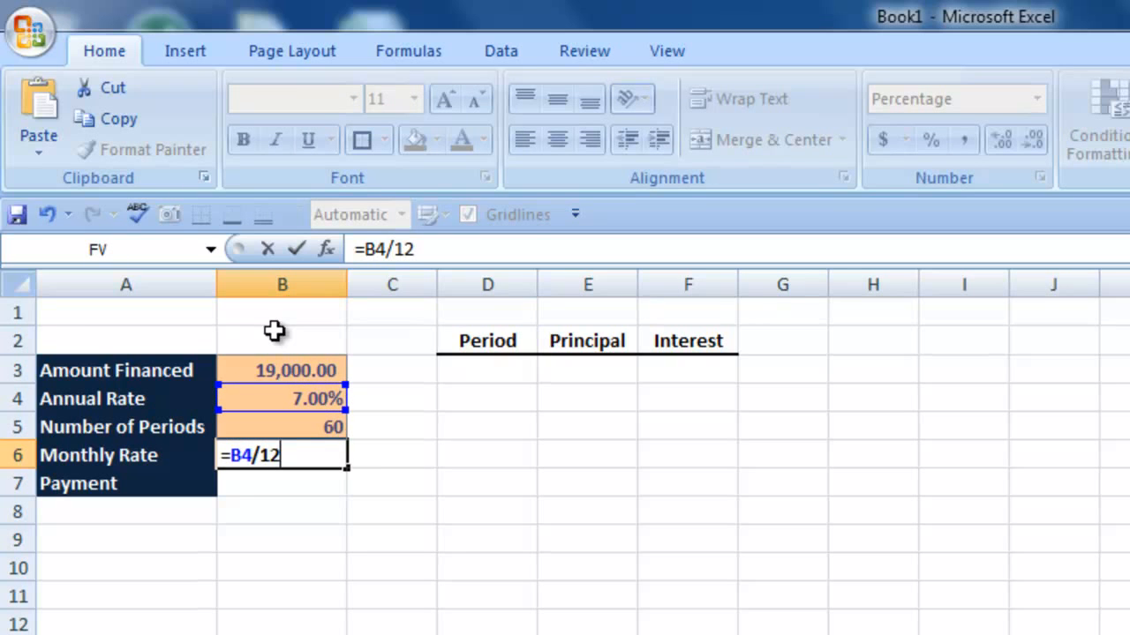
pyautogui.press('Return')
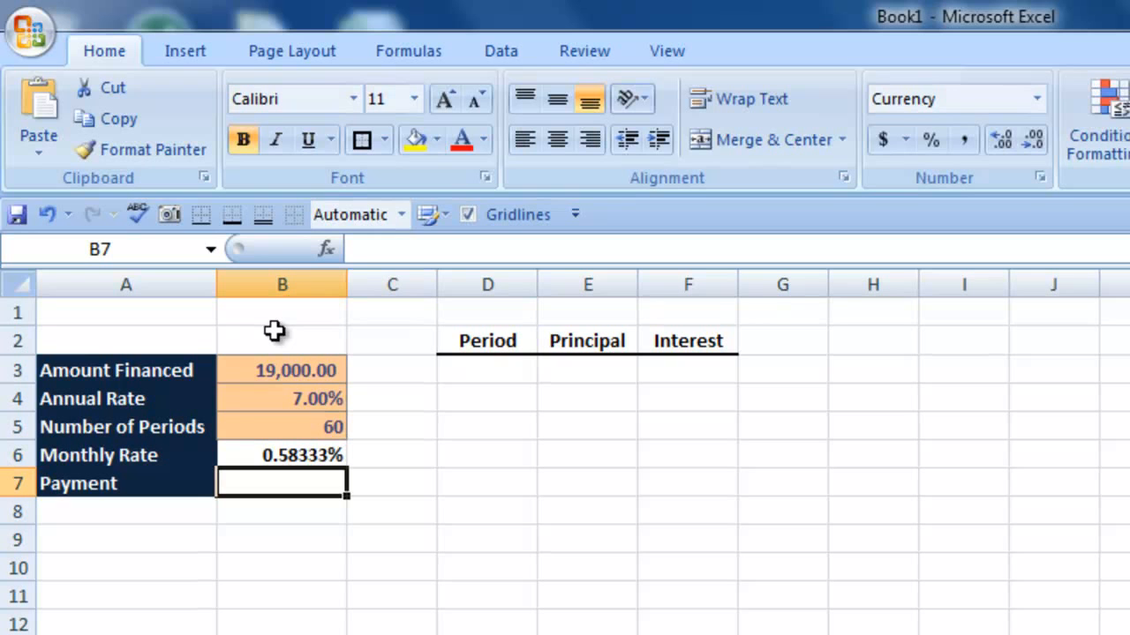
# Calculate the payment in B7 with the PMT function, using B6 as Rate, B5 as Nper and -B3 as Pv
pyautogui.write('=pmt')
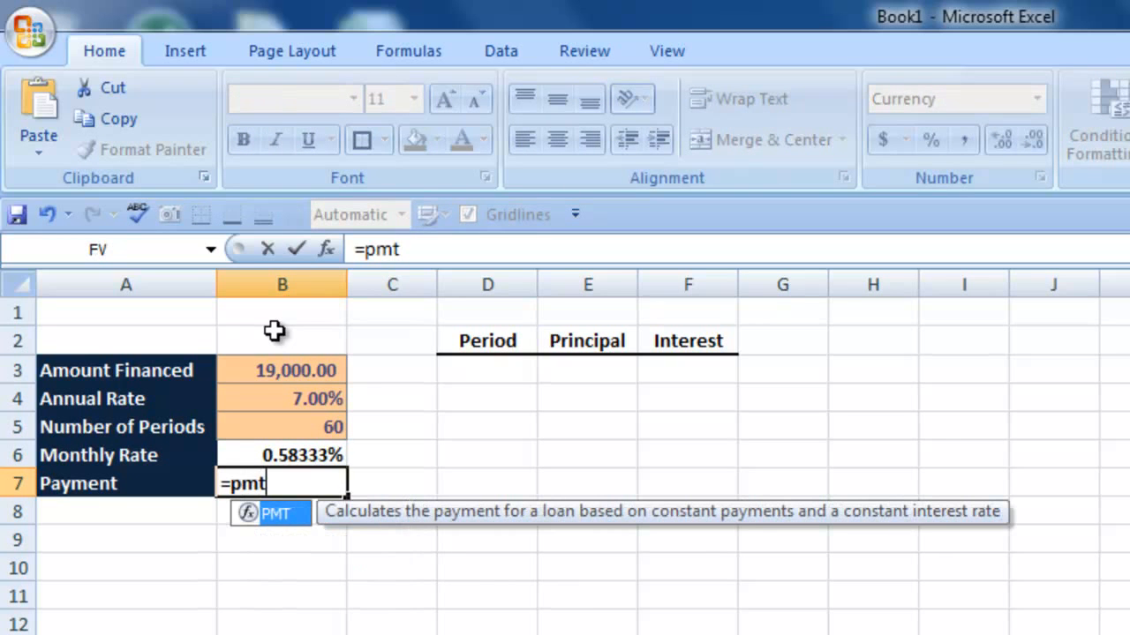
pyautogui.press('Tab')
pyautogui.hotkey('ctrl', 'a')
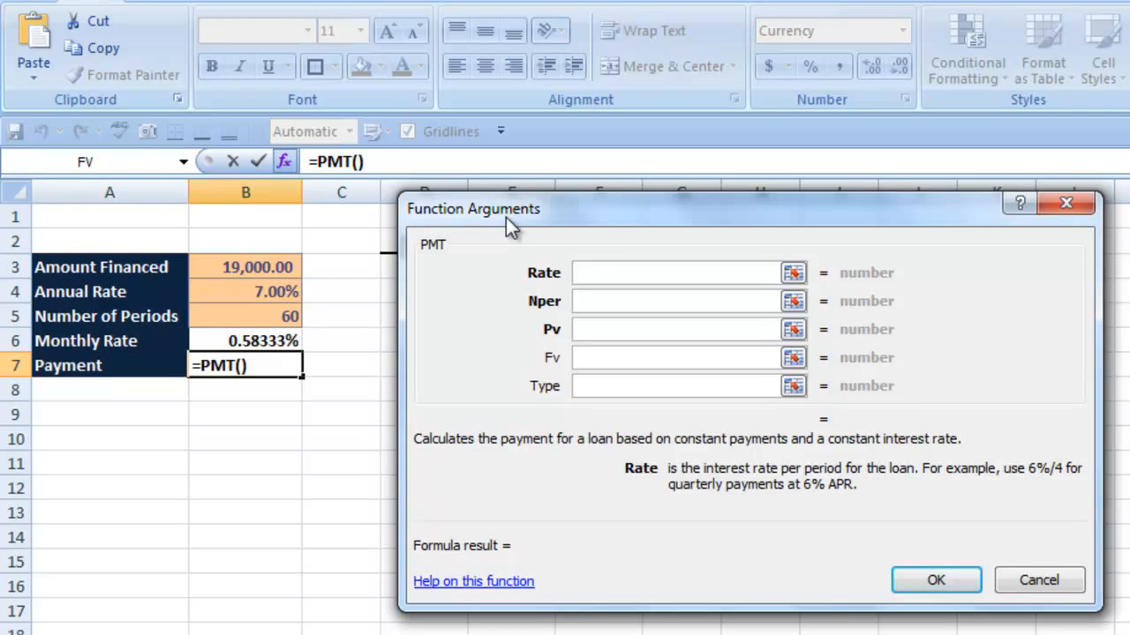
pyautogui.moveTo(517, 207); pyautogui.dragTo(466, 186)
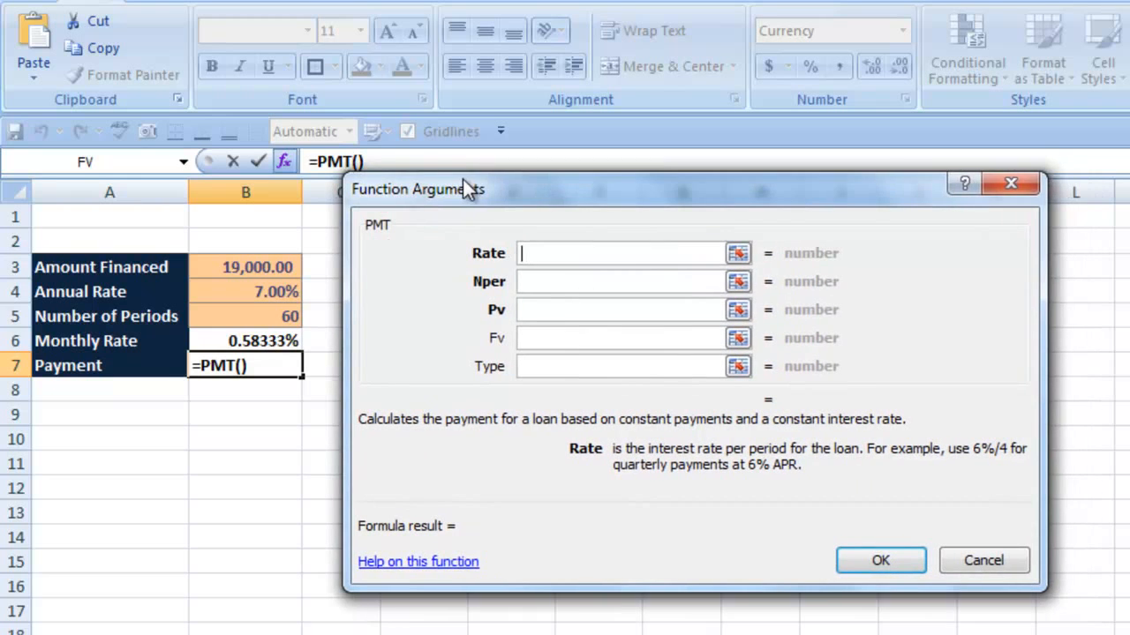
pyautogui.click(231, 343)
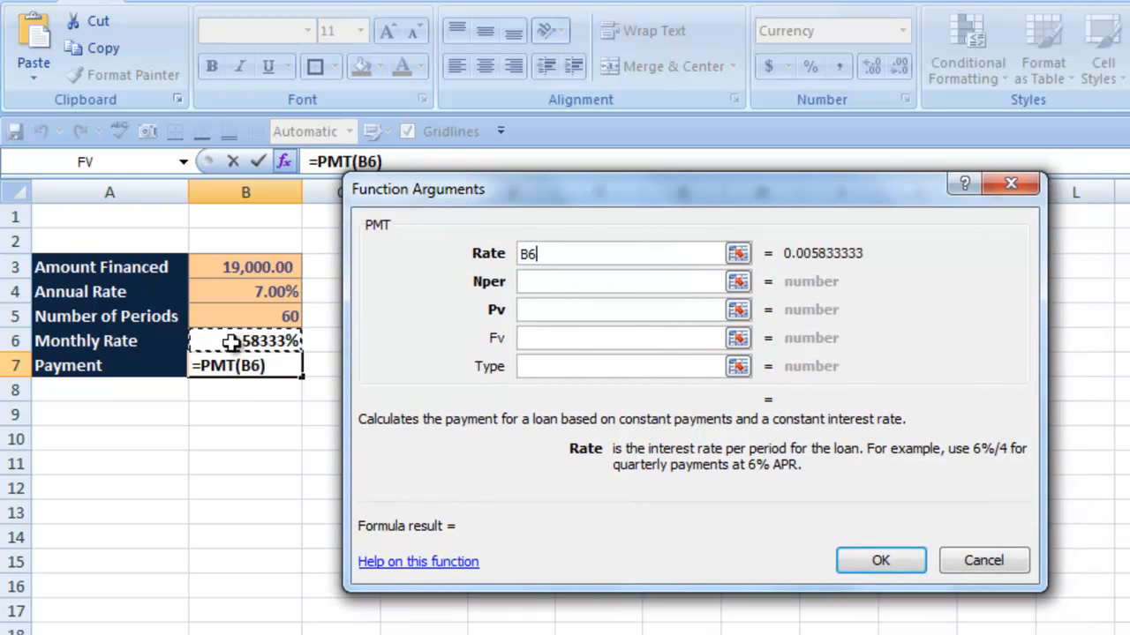
pyautogui.press('Tab')
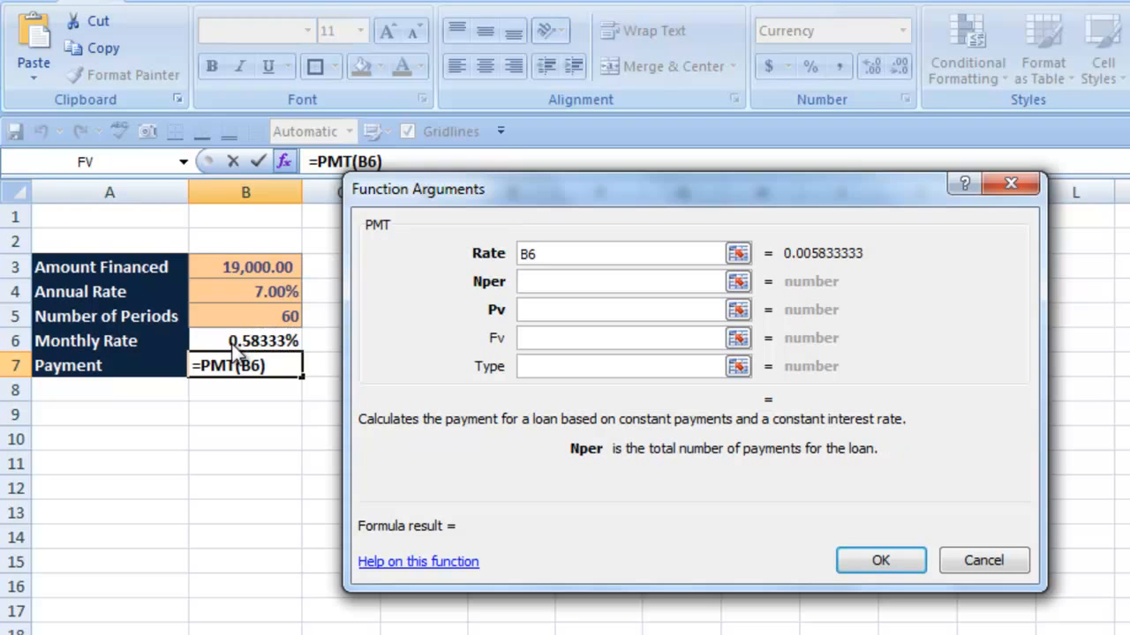
pyautogui.click(243, 318)
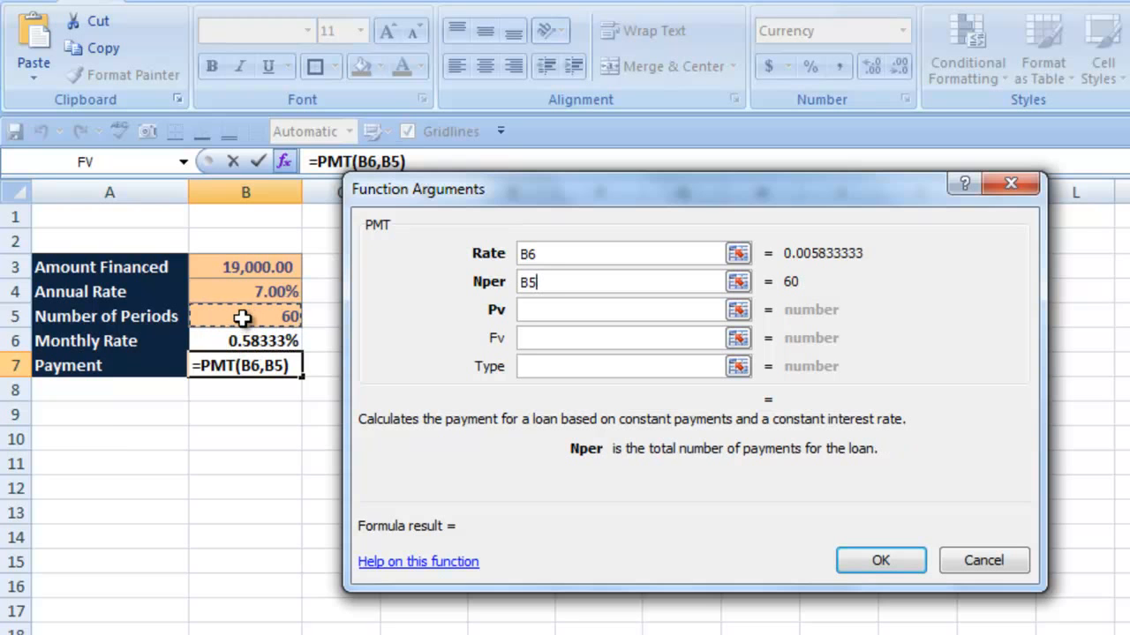
pyautogui.press('Tab')
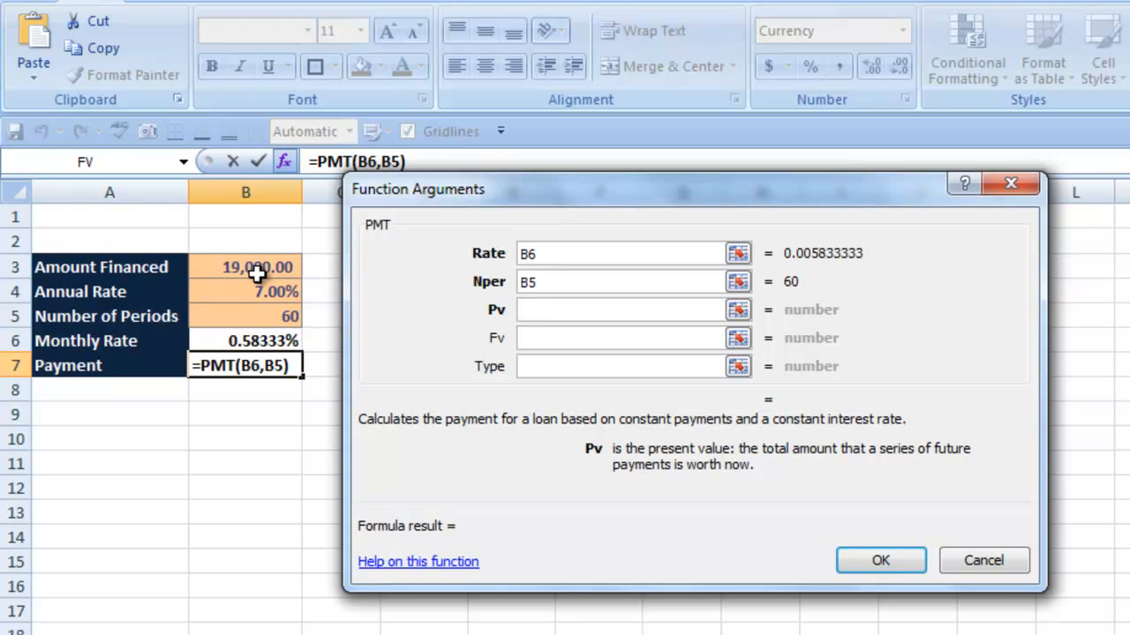
pyautogui.write('-')
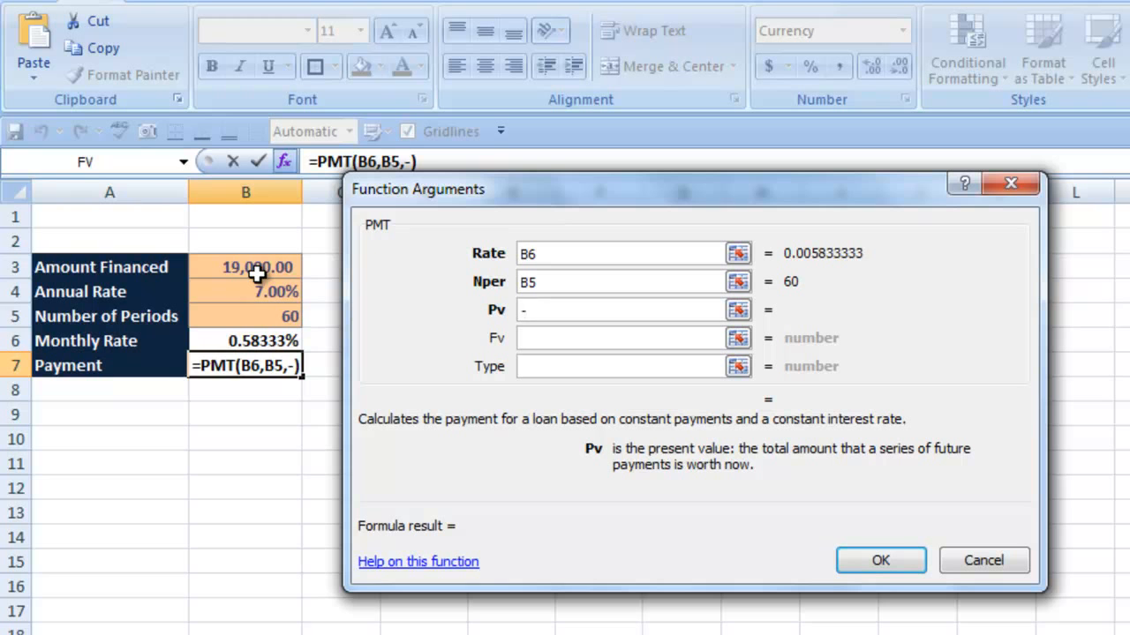
pyautogui.click(256, 274)
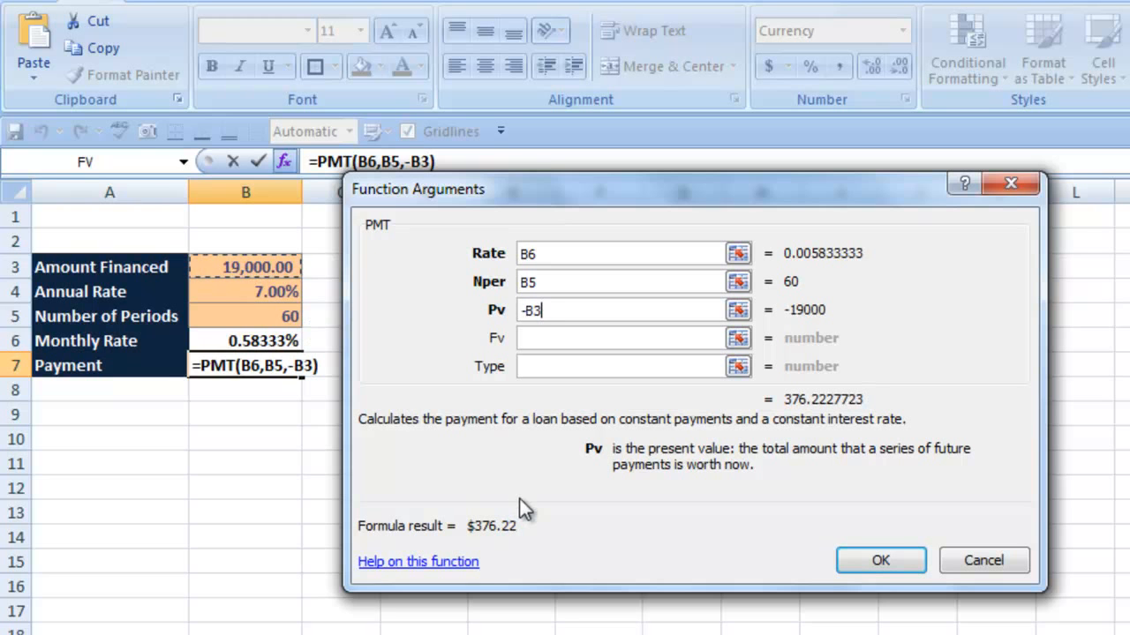
pyautogui.click(856, 562)
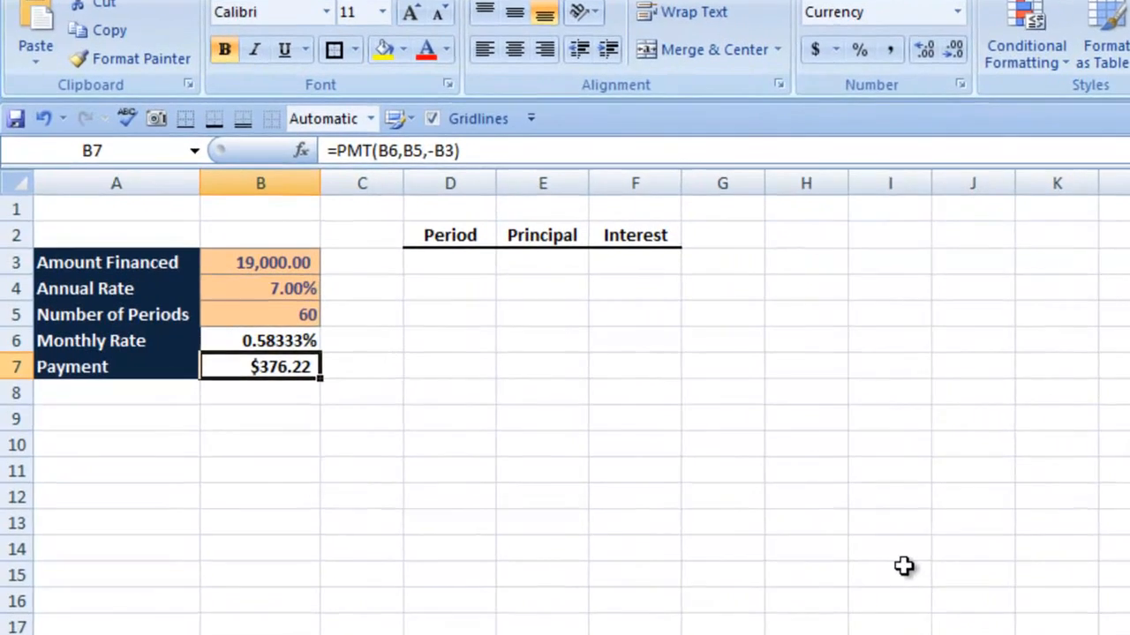
pyautogui.click(903, 566)
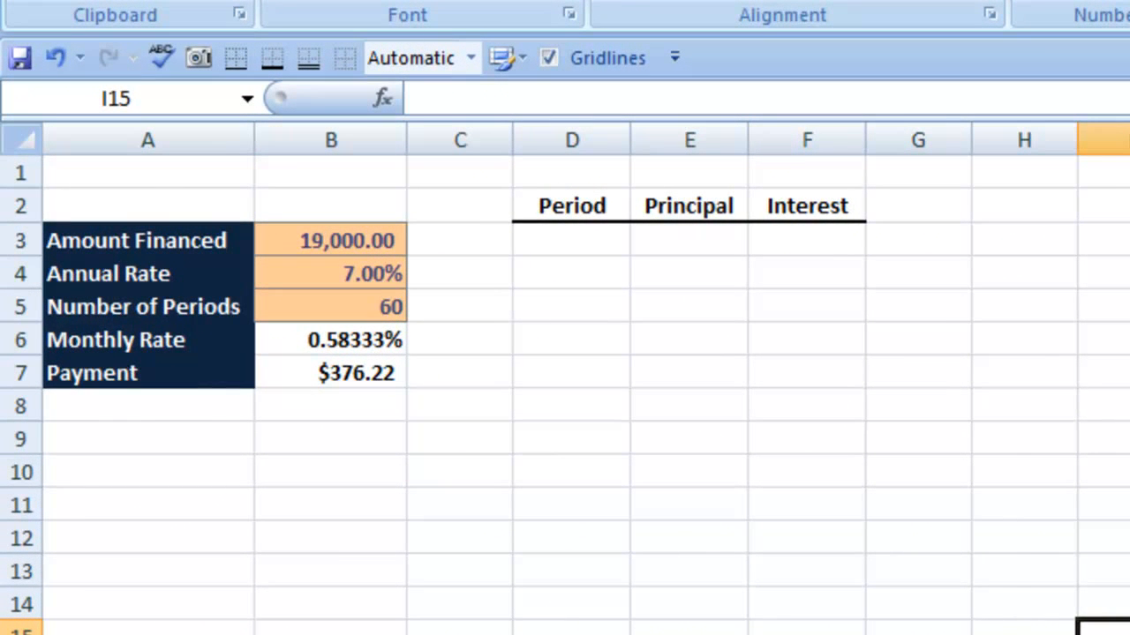
# Number the Period column from 1 to 60, starting with 1 in D3 and 2 in D4 and filling the series down to D62
pyautogui.click(524, 235)
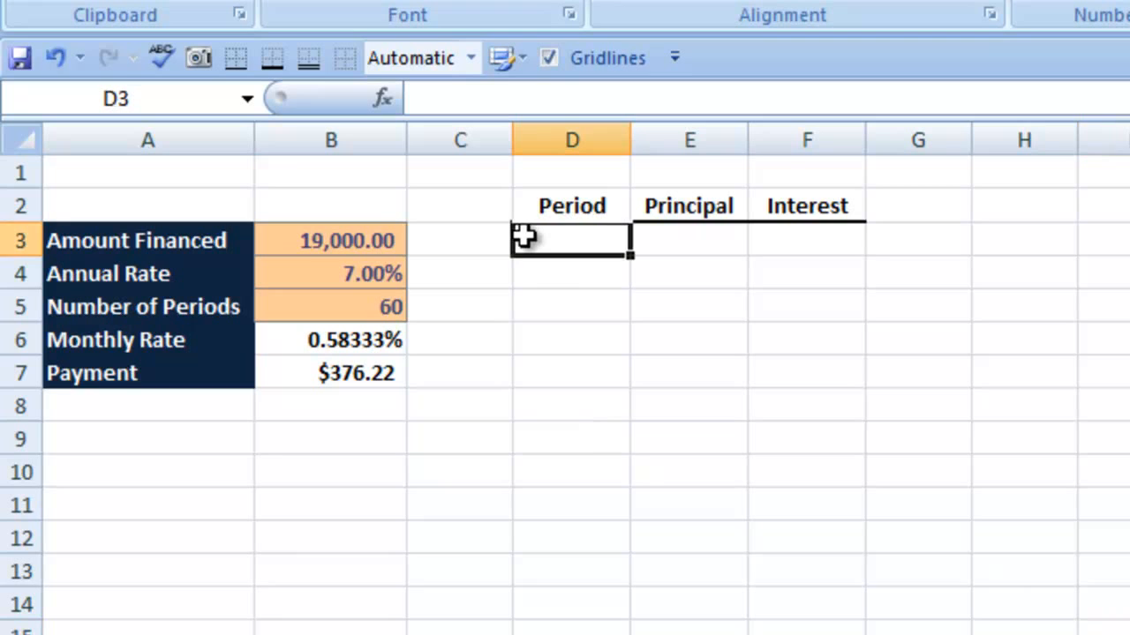
pyautogui.write('1')
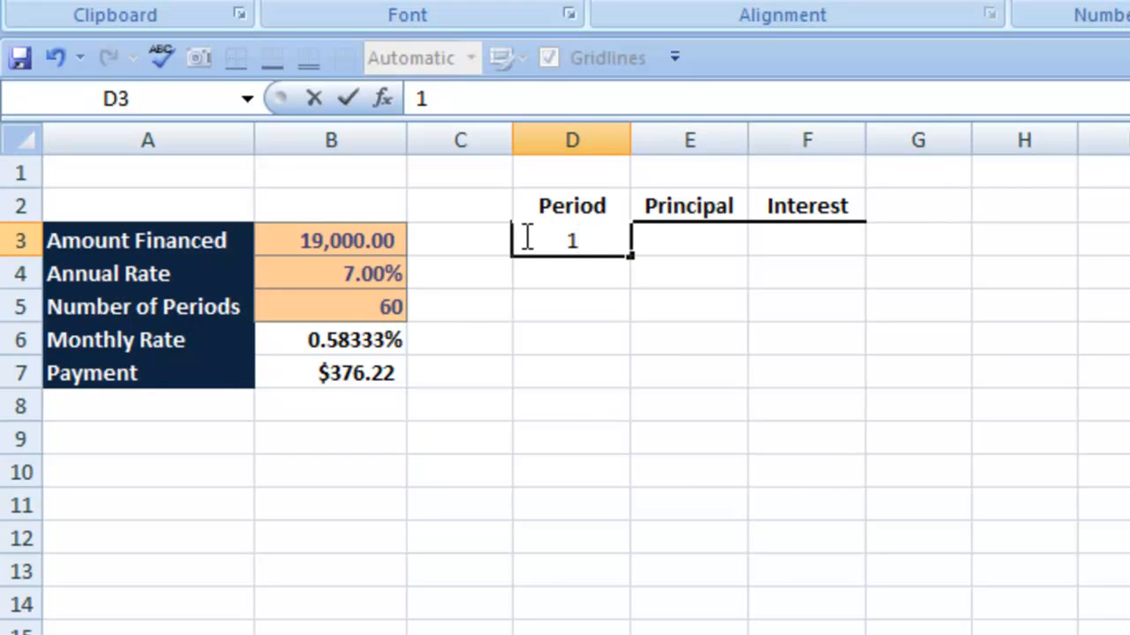
pyautogui.press('Return')
pyautogui.write('2')
pyautogui.click(524, 235)
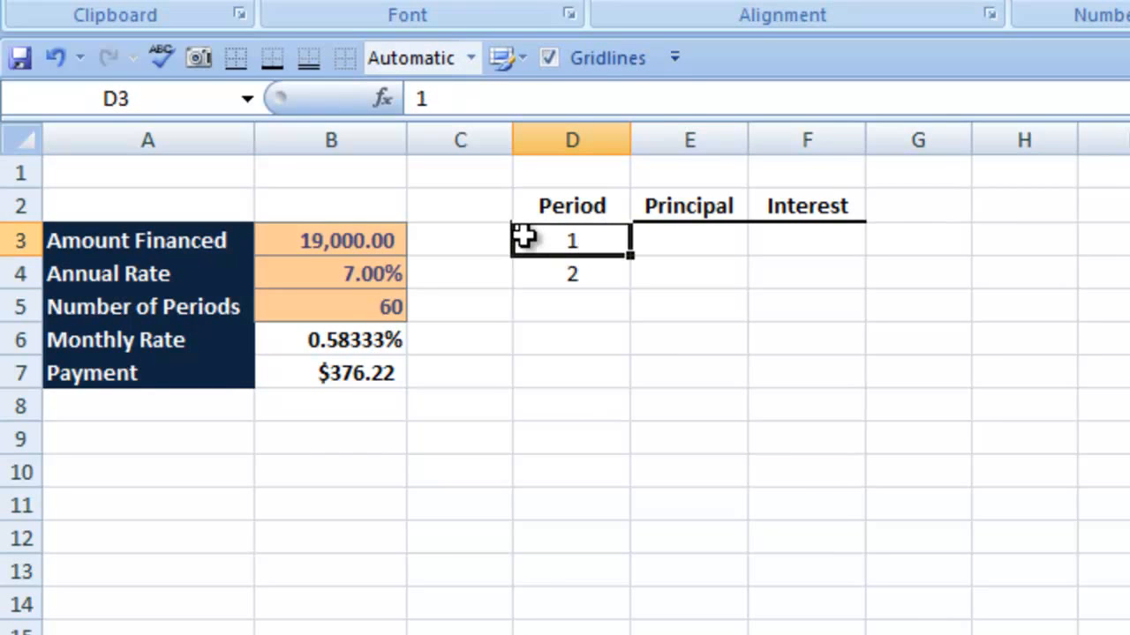
pyautogui.moveTo(523, 235); pyautogui.dragTo(524, 270)
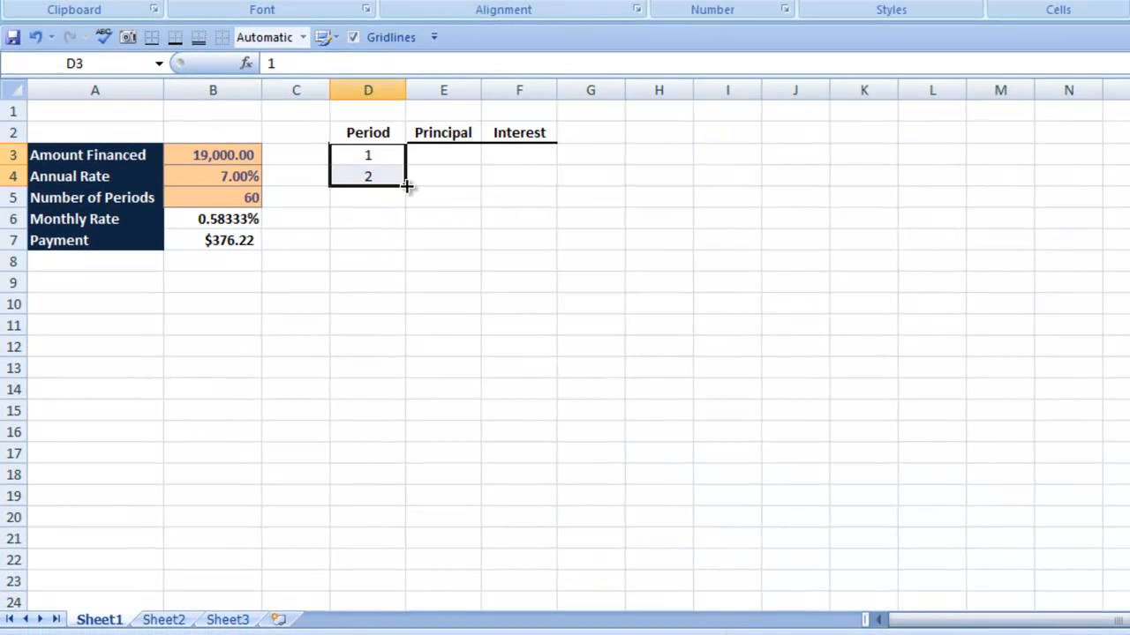
pyautogui.moveTo(406, 187); pyautogui.dragTo(402, 586)
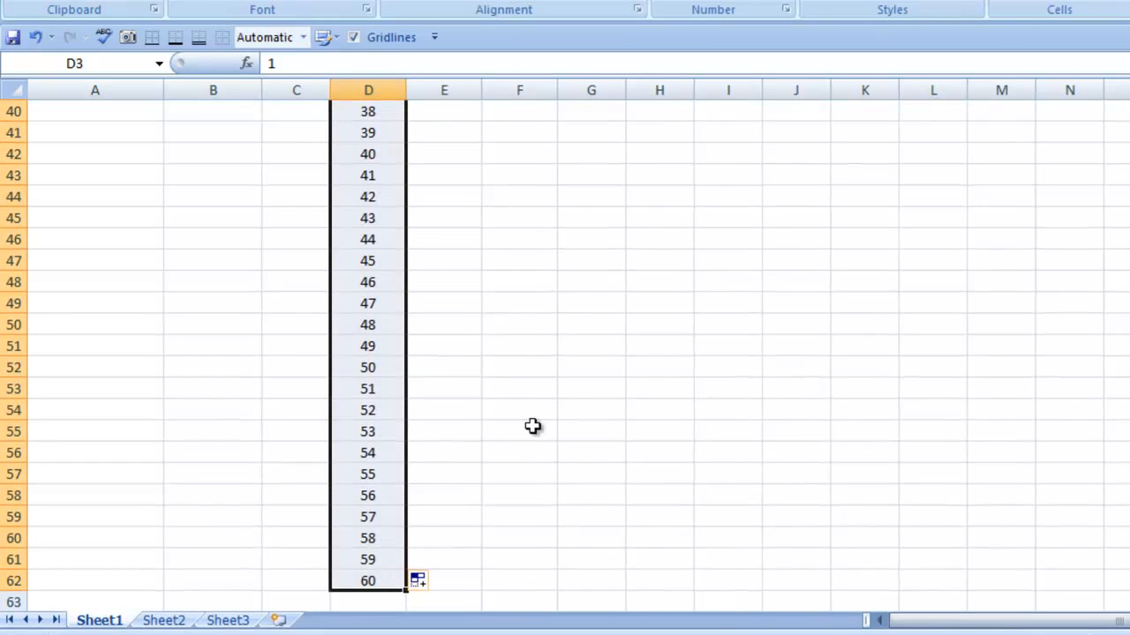
# Start a PPMT function in E3 under Principal, with the monthly rate as the absolute Rate reference $B$6
pyautogui.scroll(7, 529, 397)
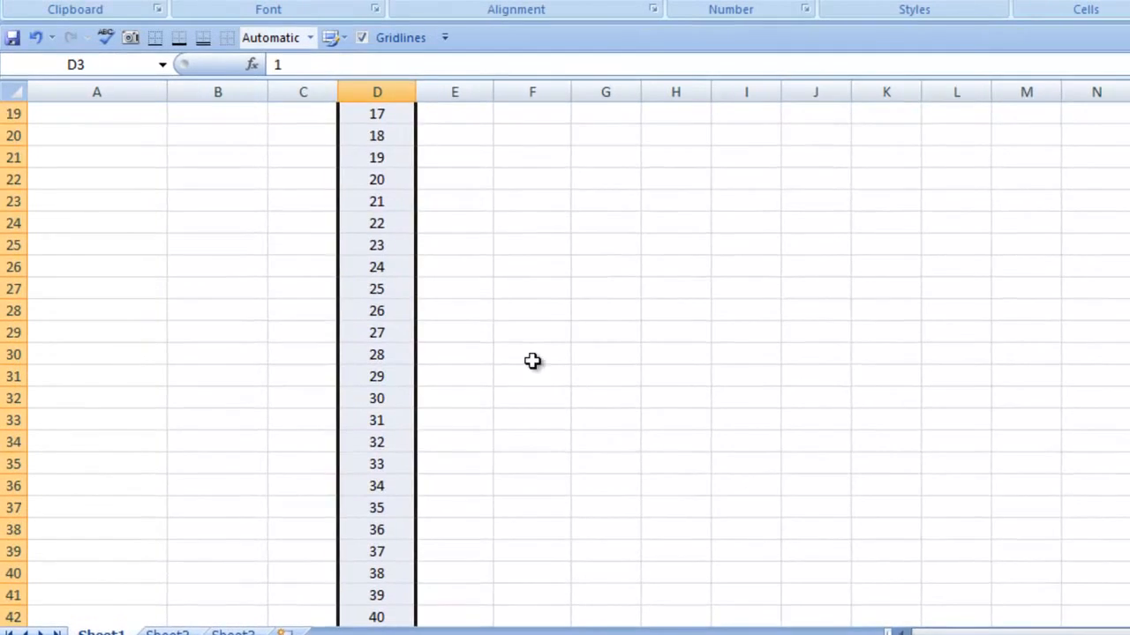
pyautogui.scroll(6, 532, 361)
pyautogui.click(484, 164)
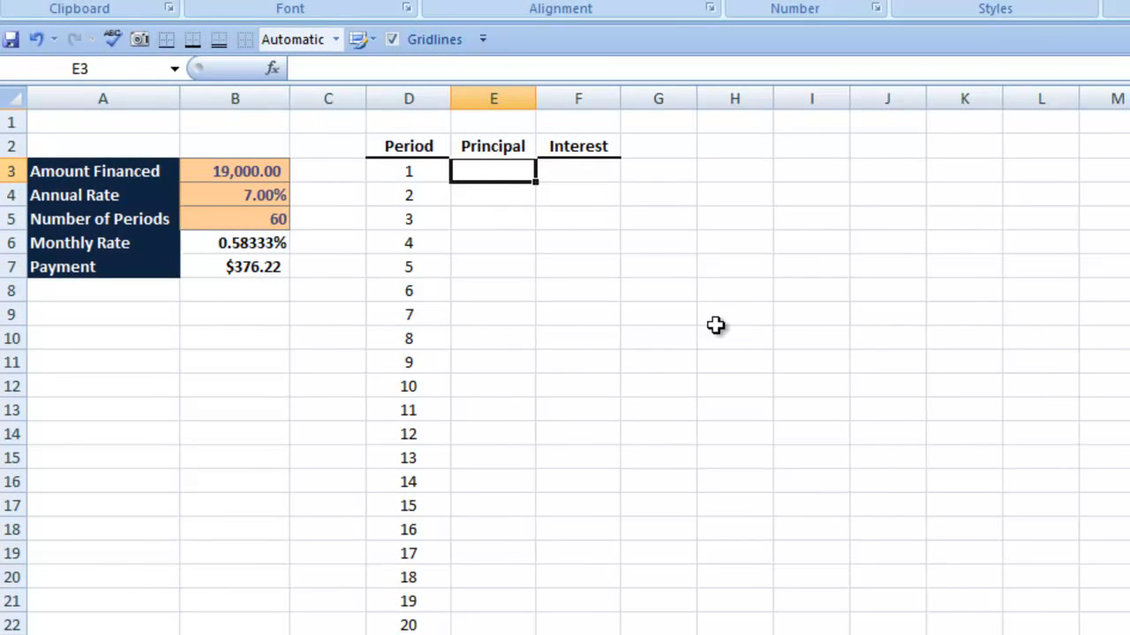
pyautogui.write('=ppmt')
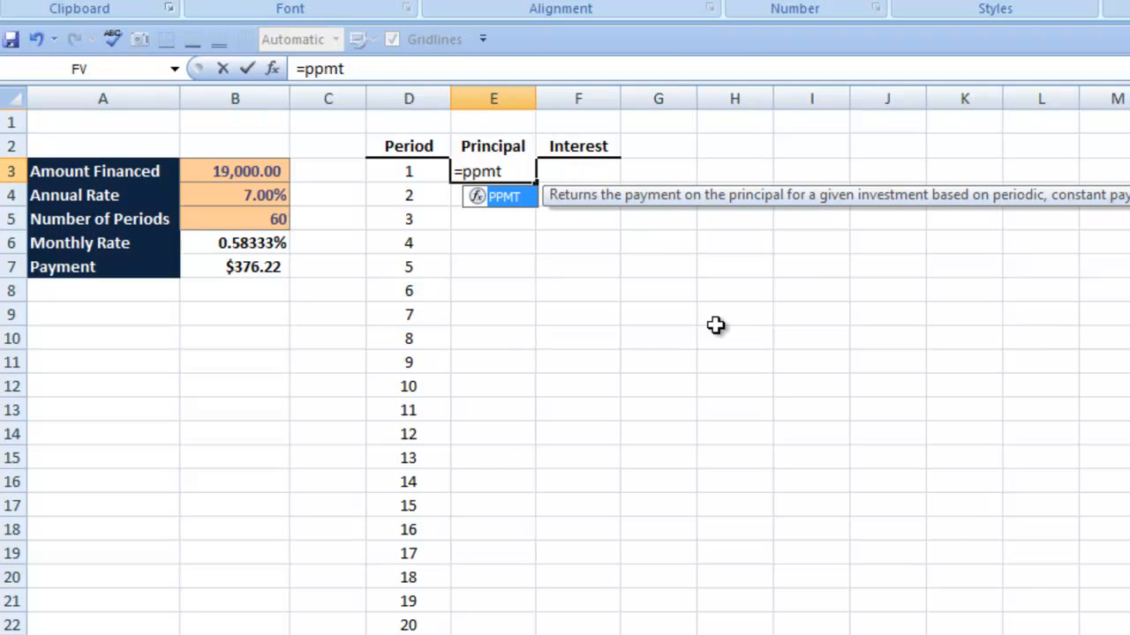
pyautogui.press('Tab')
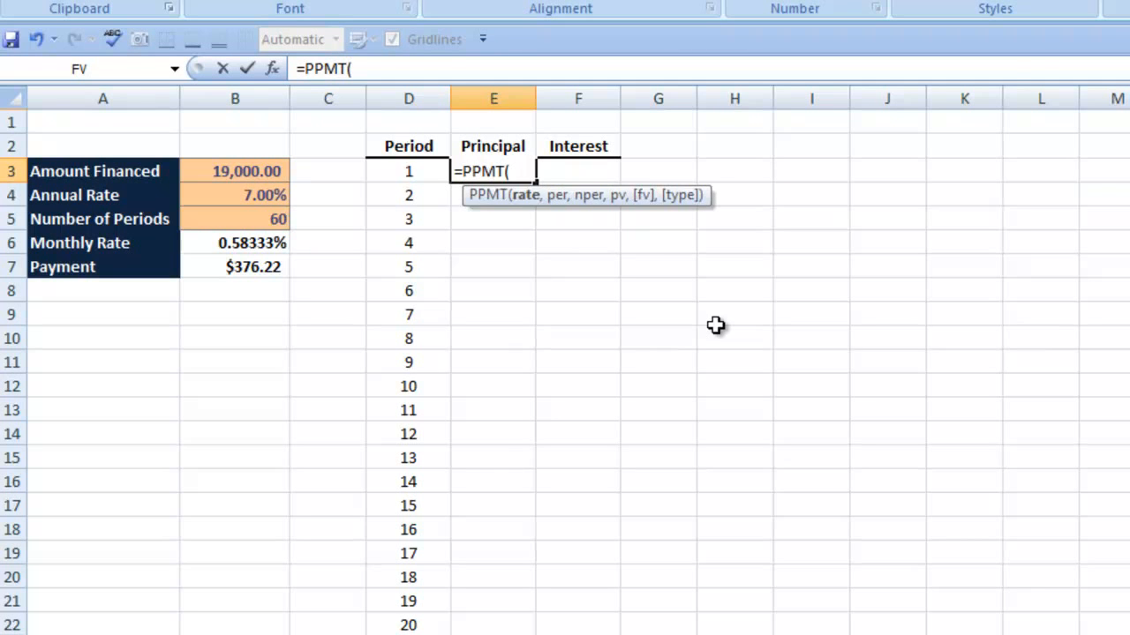
pyautogui.hotkey('ctrl', 'a')
pyautogui.moveTo(570, 93); pyautogui.dragTo(711, 170)
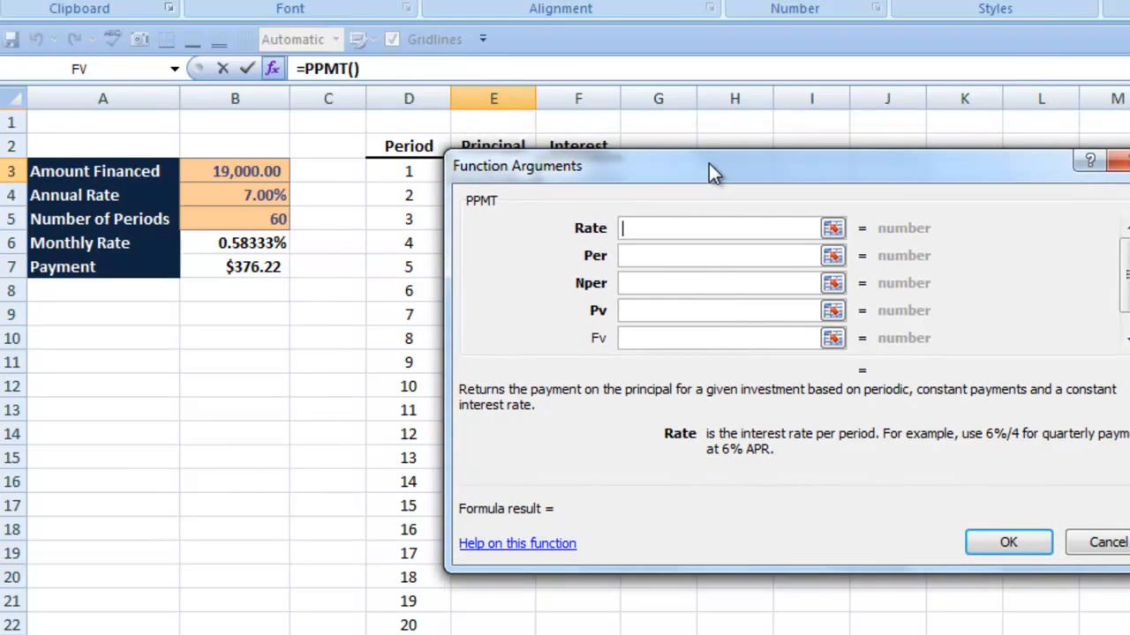
pyautogui.click(247, 246)
pyautogui.press('F4')
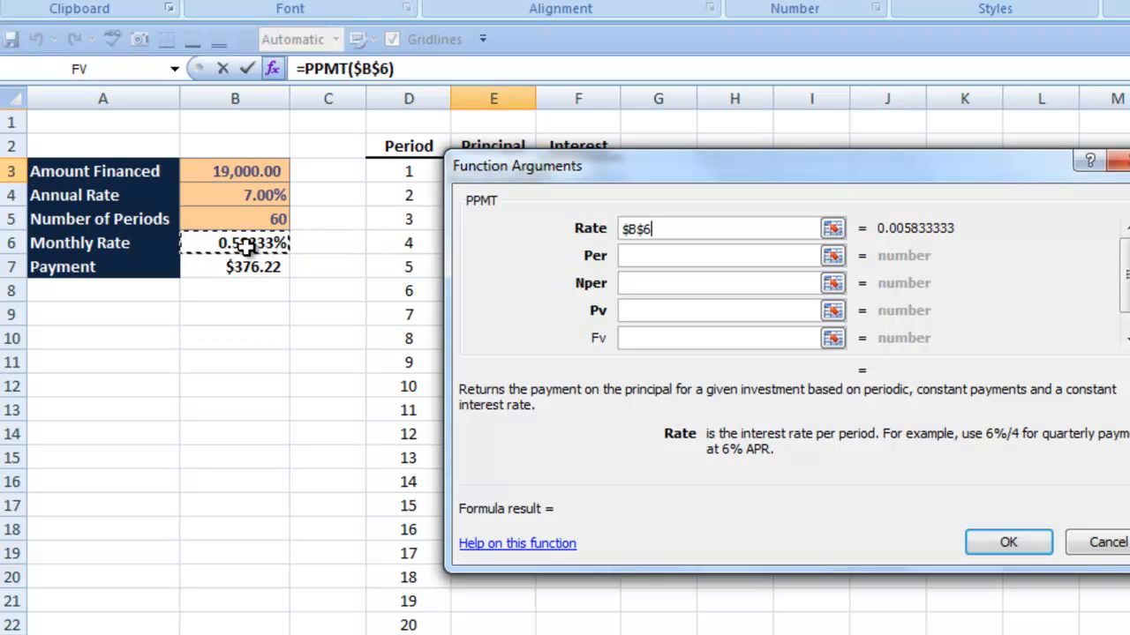
pyautogui.press('Tab')
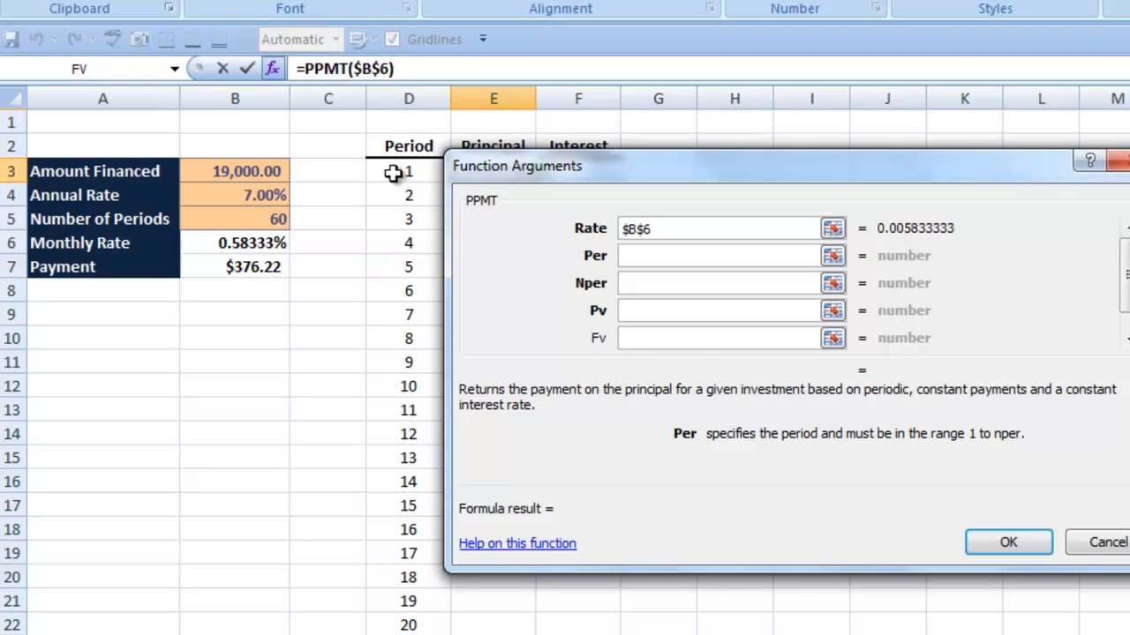
# Set the PPMT function's Per argument to D3 and its Nper argument to the absolute reference $B$5
pyautogui.moveTo(502, 168); pyautogui.dragTo(591, 165)
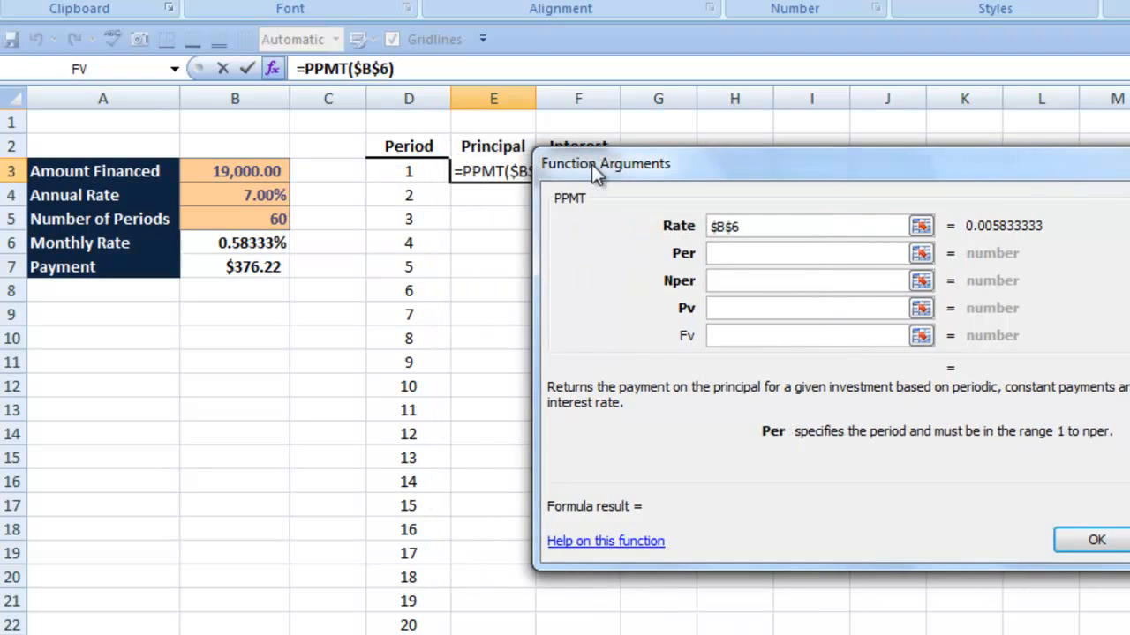
pyautogui.click(411, 172)
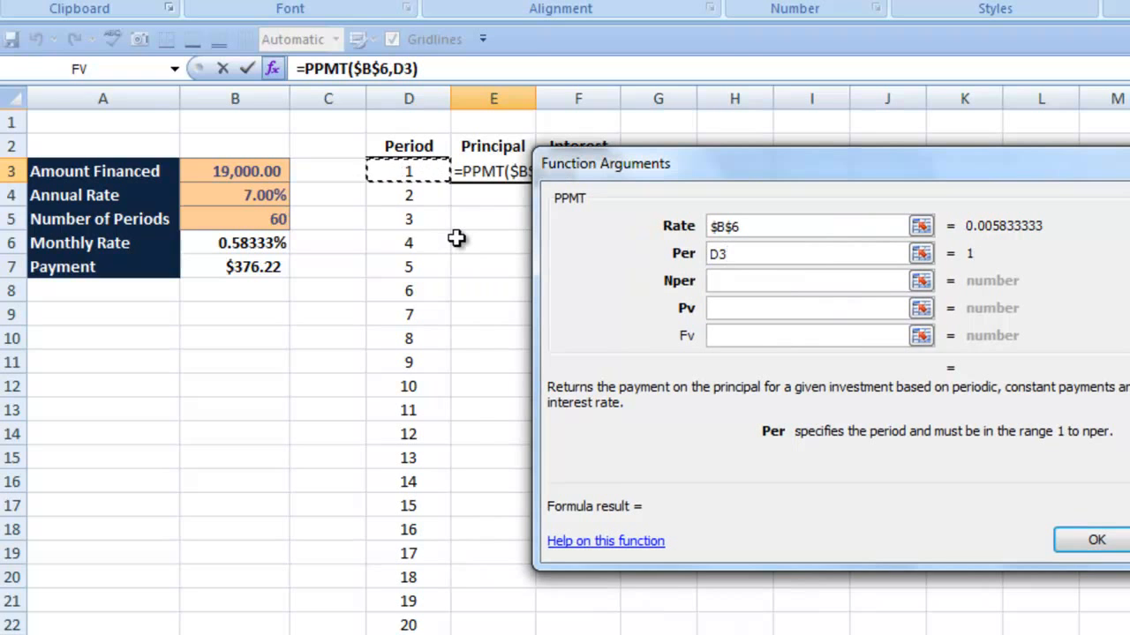
pyautogui.press('Tab')
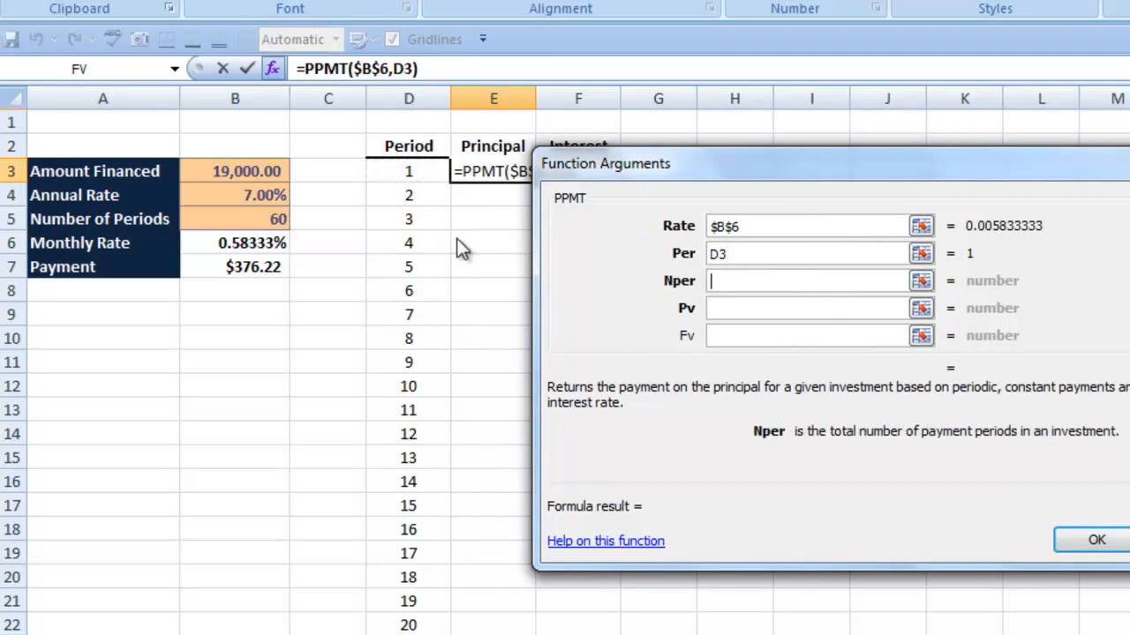
pyautogui.click(231, 223)
pyautogui.press('F4')
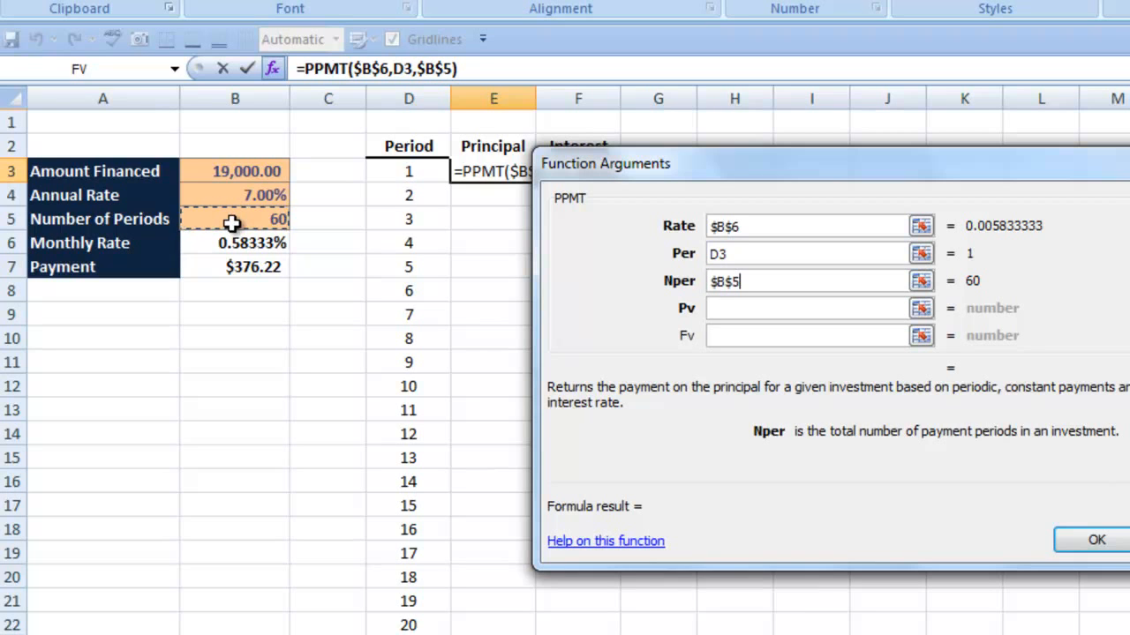
pyautogui.press('Tab')
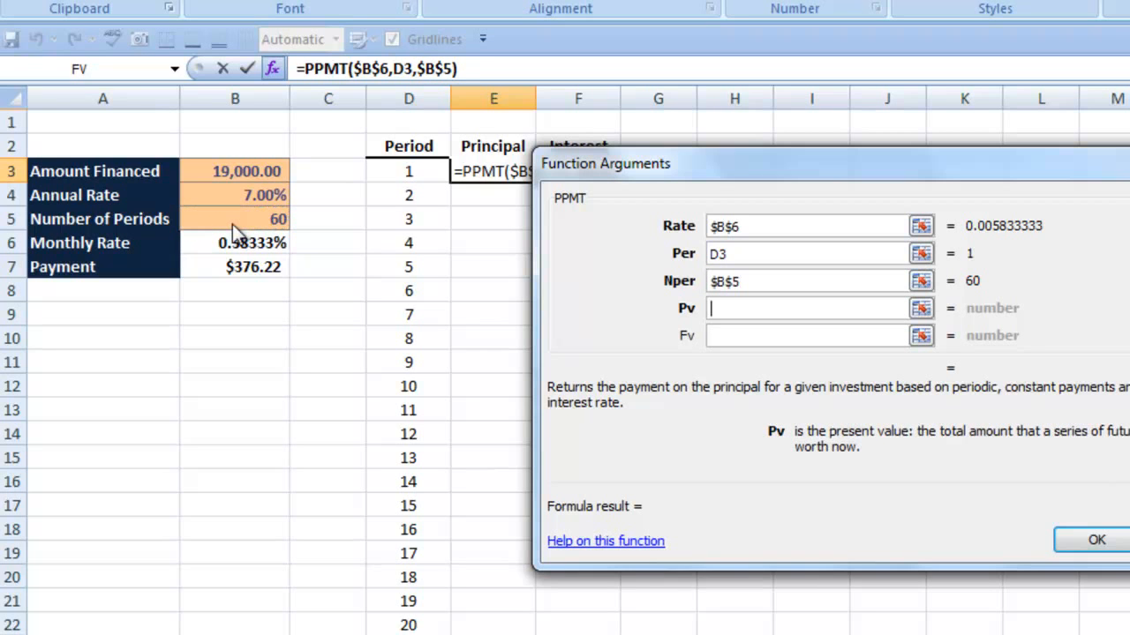
# Set the PPMT function's Pv argument to the negative absolute reference -$B$3 and complete the formula in E3
pyautogui.write('-')
pyautogui.click(196, 170)
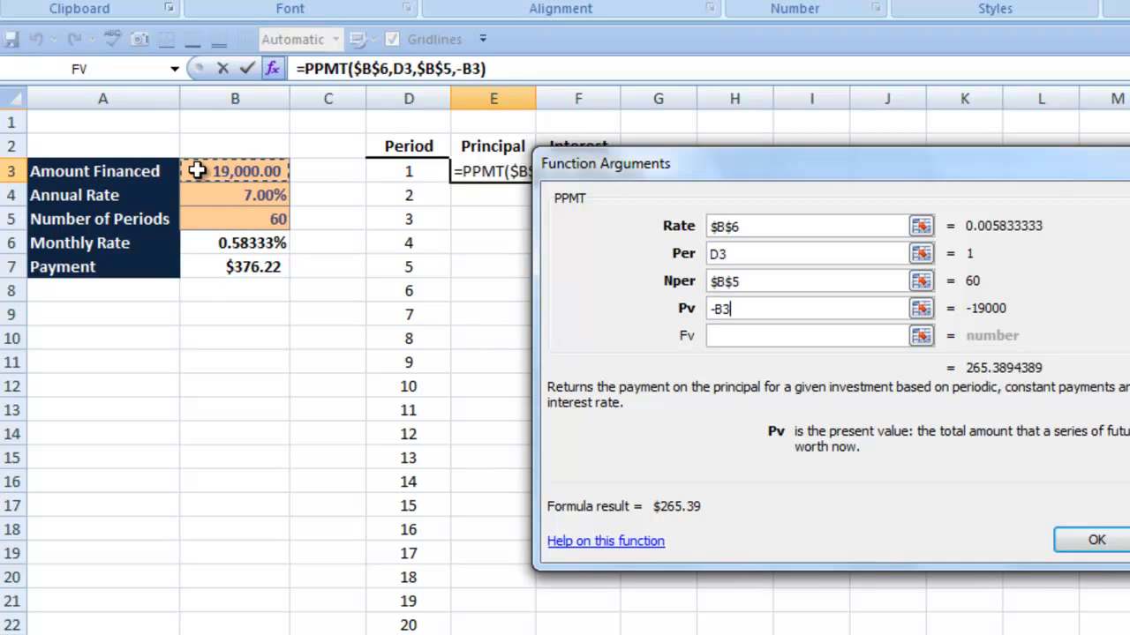
pyautogui.press('F4')
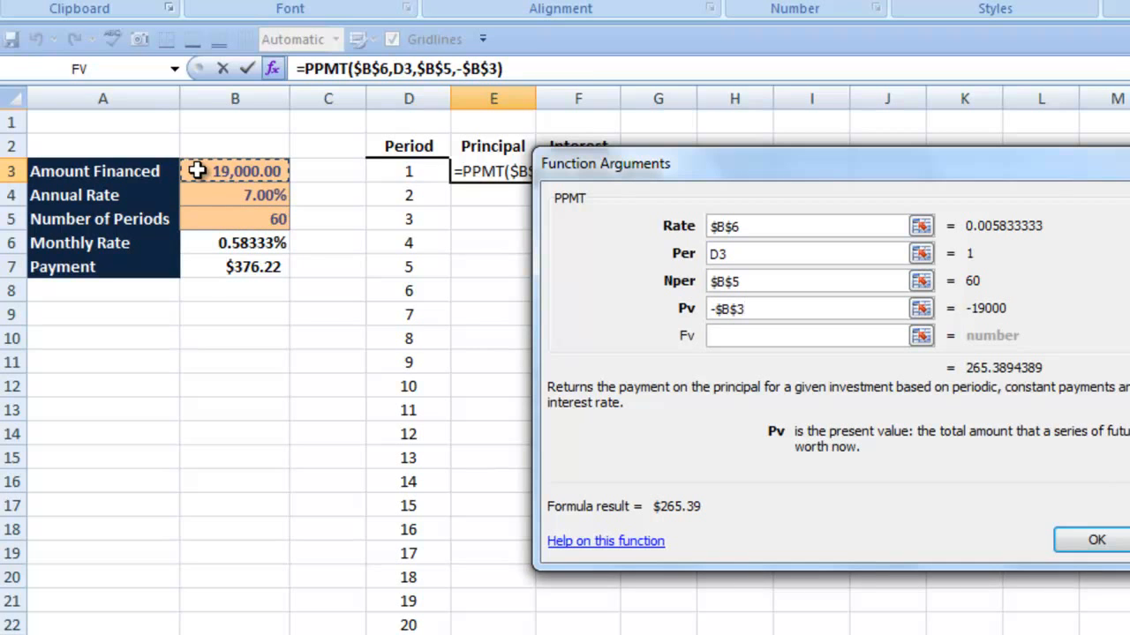
pyautogui.click(1108, 545)
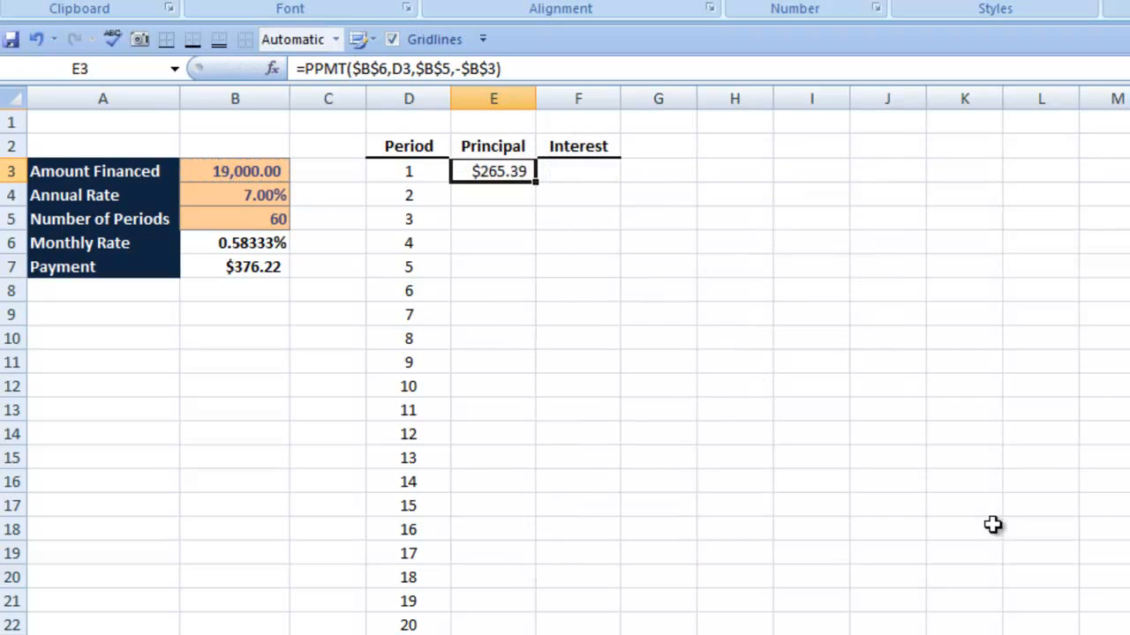
# Start an IPMT function in F3 under Interest, with the monthly rate as the absolute Rate reference $B$6
pyautogui.click(573, 173)
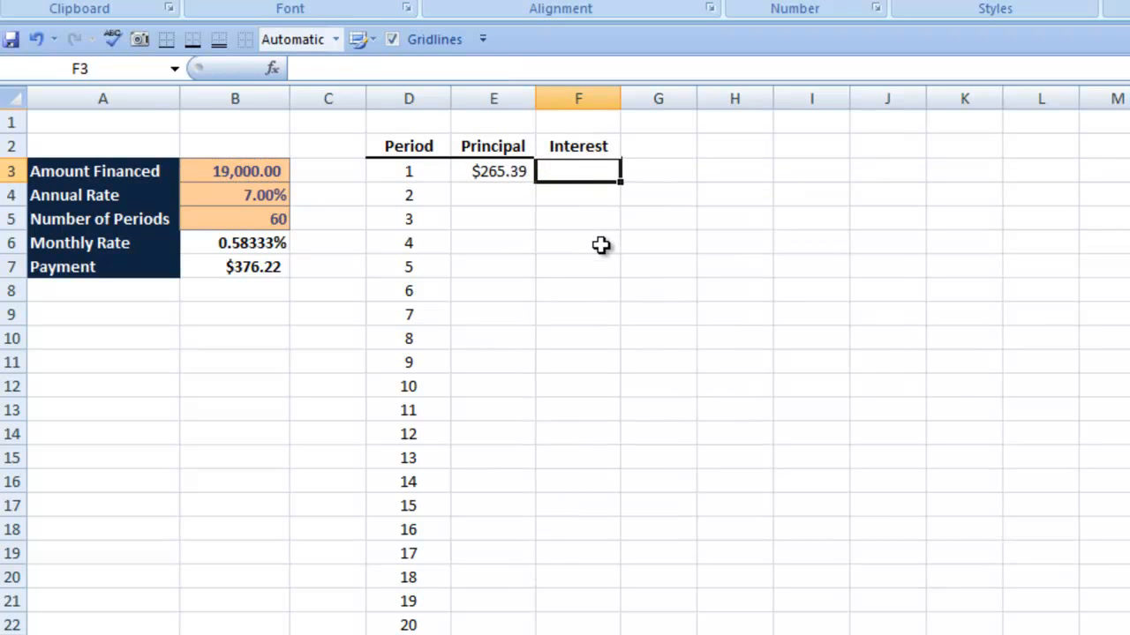
pyautogui.write('=')
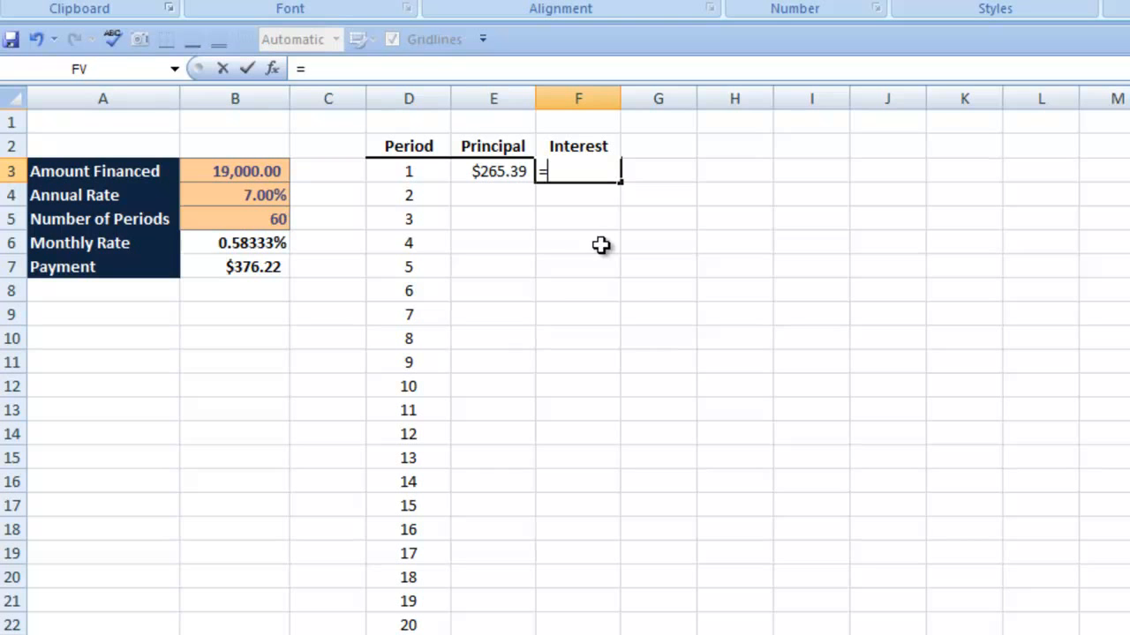
pyautogui.write('ipmt')
pyautogui.press('Tab')
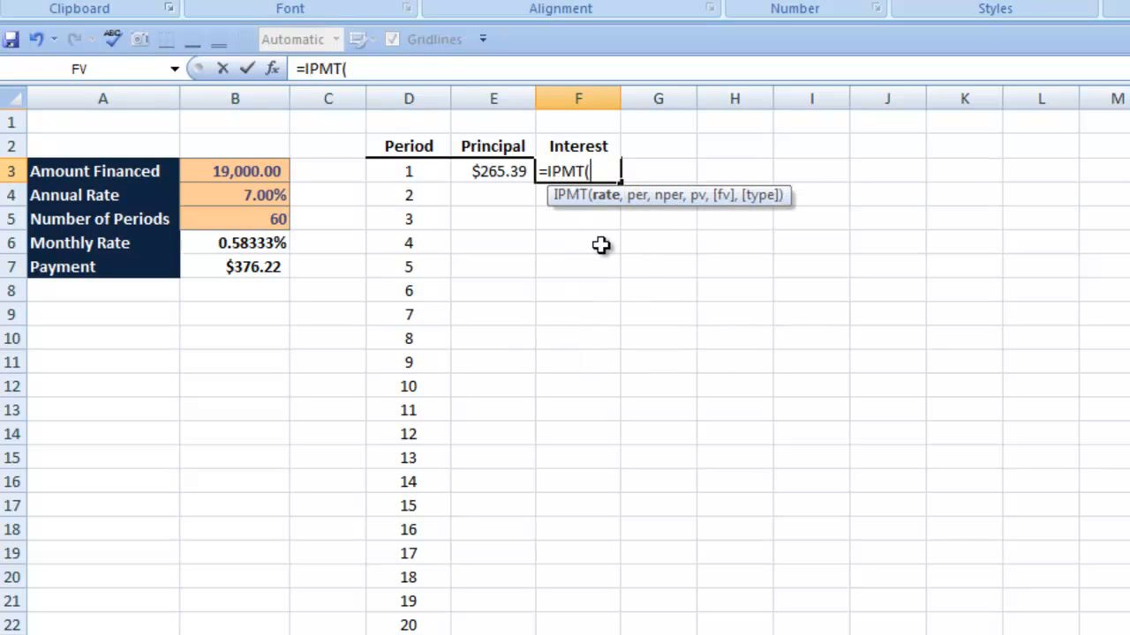
pyautogui.hotkey('ctrl', 'a')
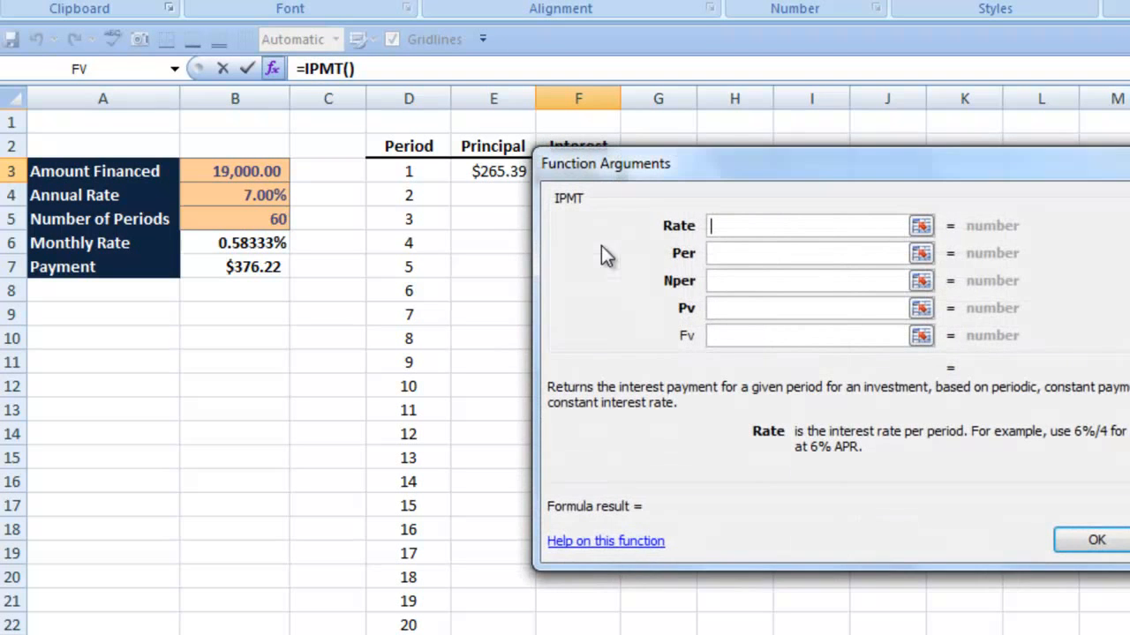
pyautogui.moveTo(635, 156); pyautogui.dragTo(548, 141)
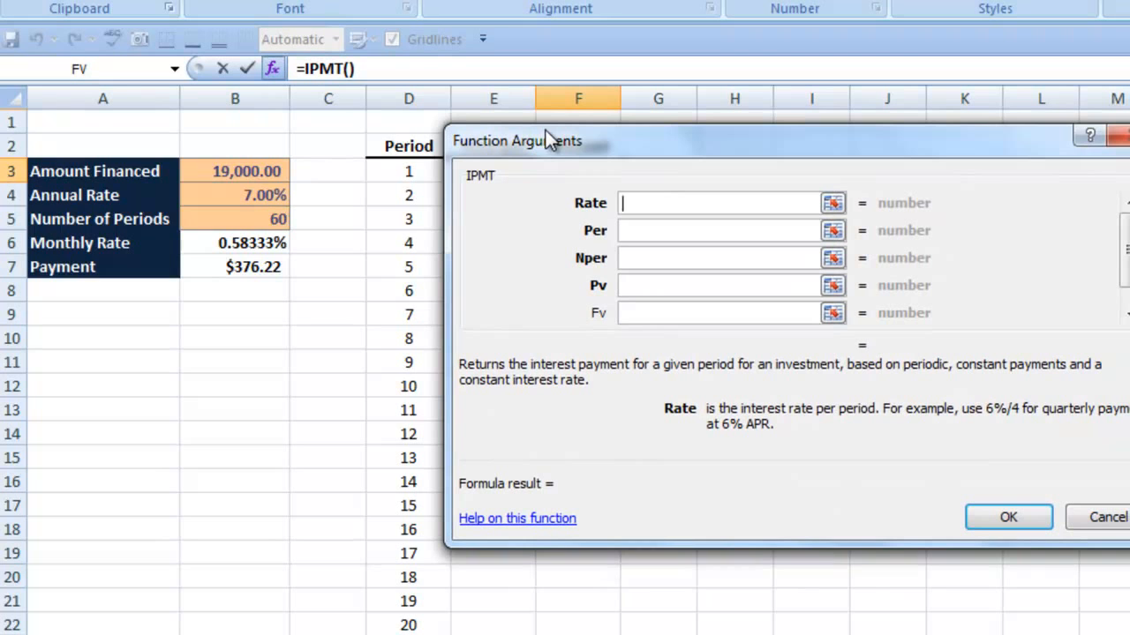
pyautogui.click(226, 246)
pyautogui.press('F4')
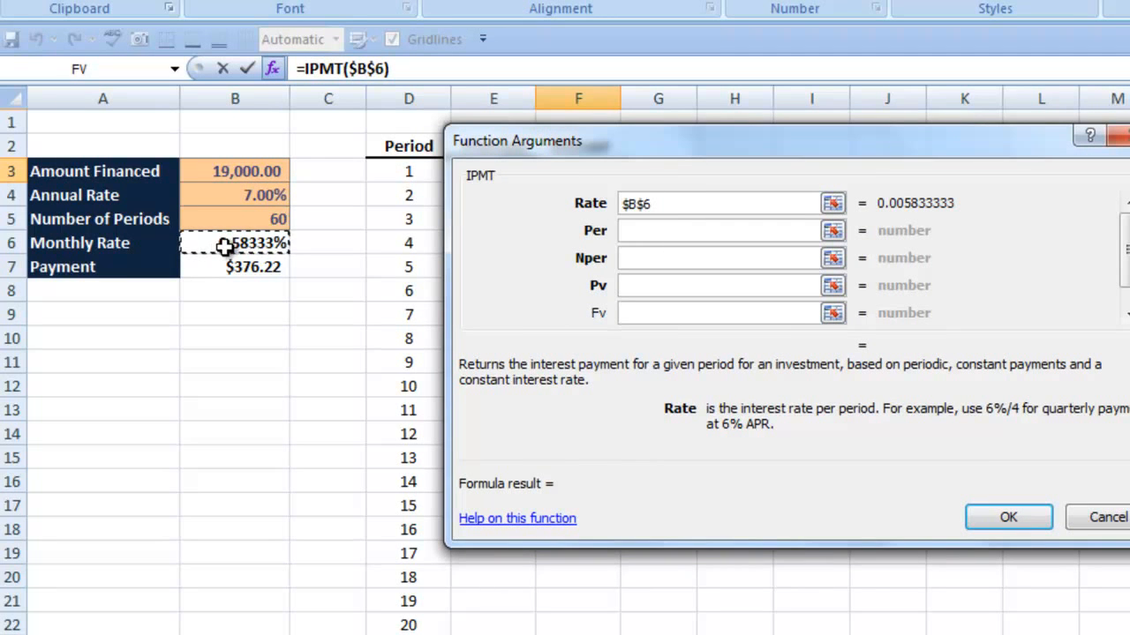
# Set the IPMT function's Per argument to D3 and its Nper argument to the absolute reference $B$5
pyautogui.press('Tab')
pyautogui.click(389, 175)
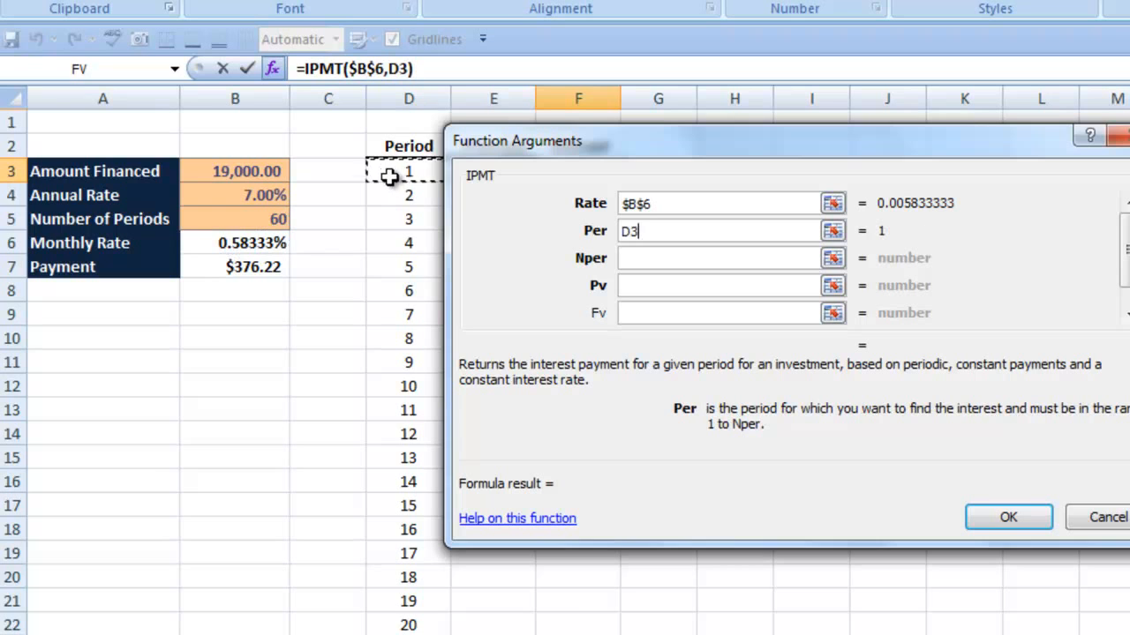
pyautogui.press('Tab')
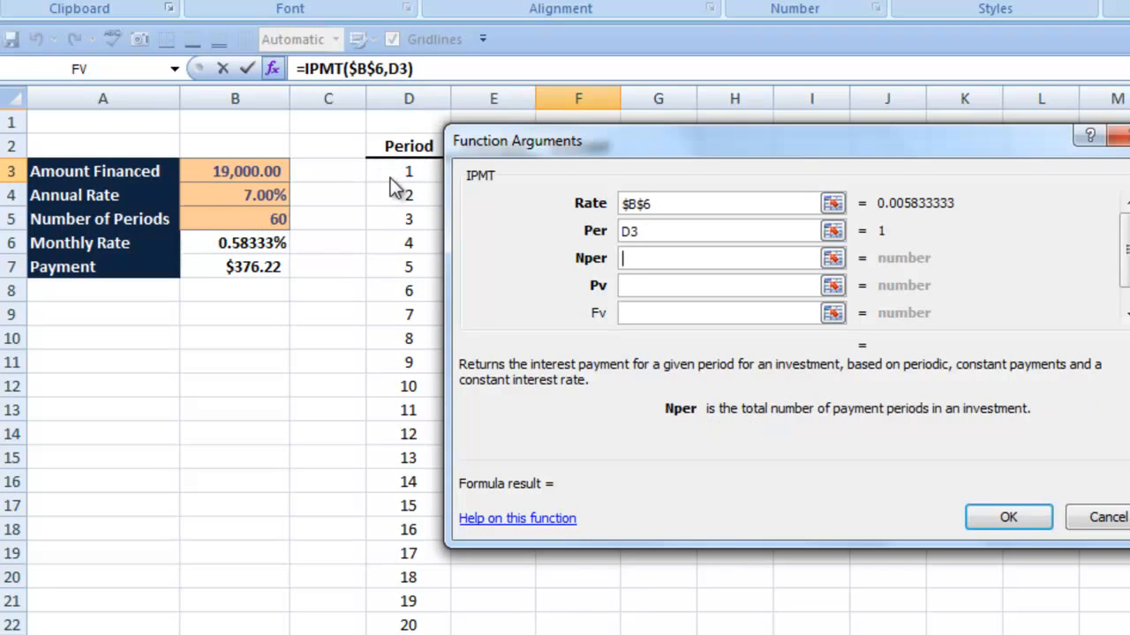
pyautogui.click(231, 221)
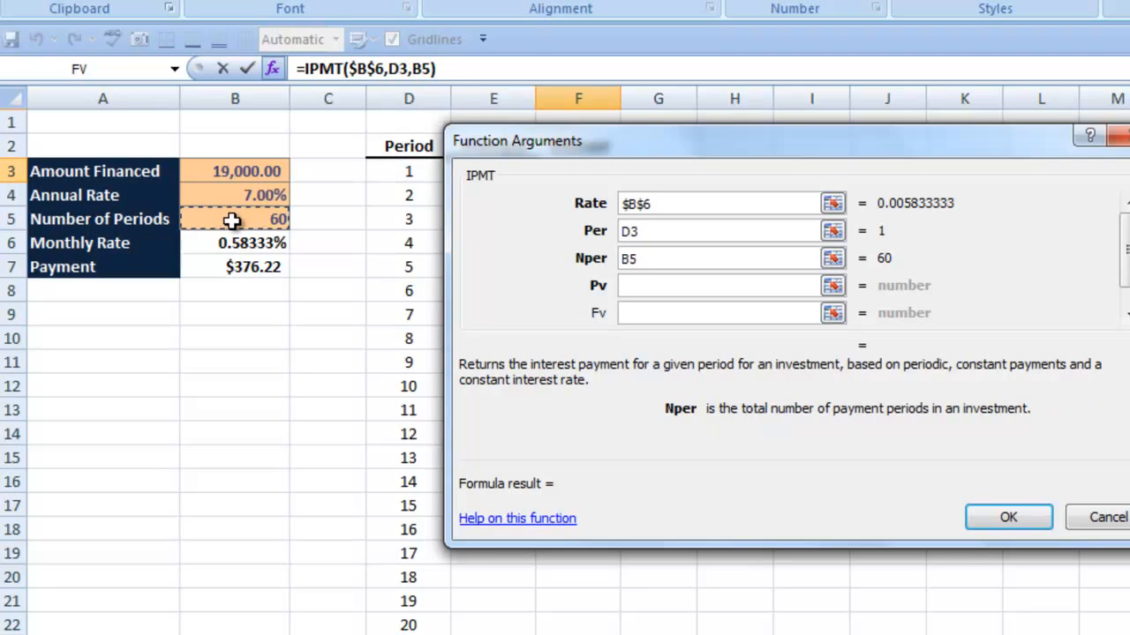
pyautogui.press('F4')
pyautogui.press('Tab')
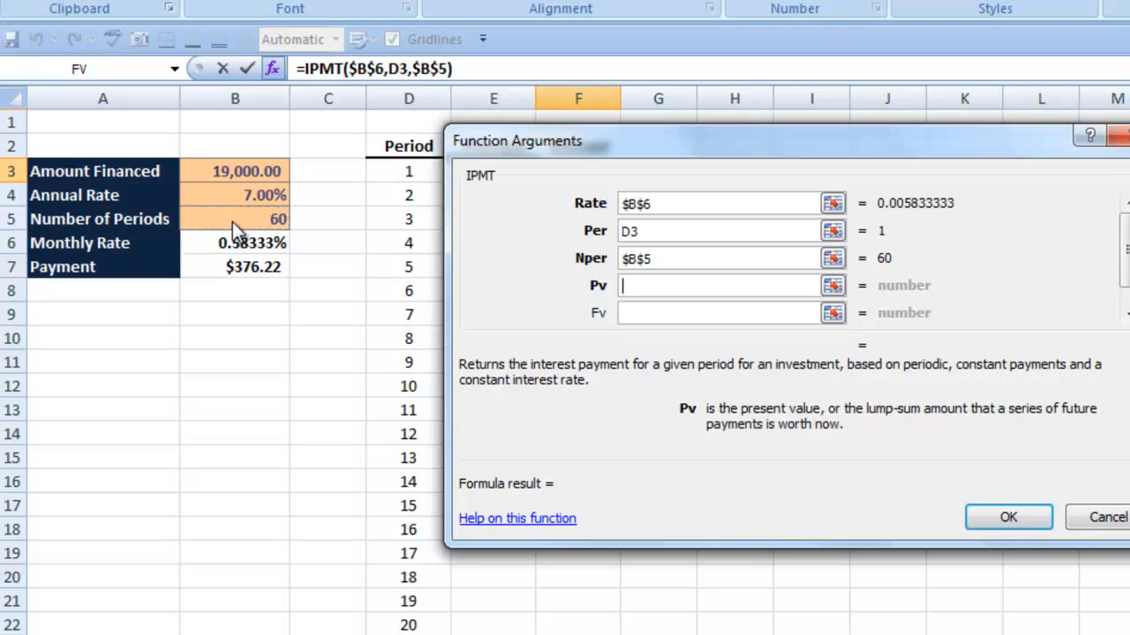
# Set the IPMT function's Pv argument to the negative absolute reference -$B$3 and complete the formula in F3
pyautogui.write('-')
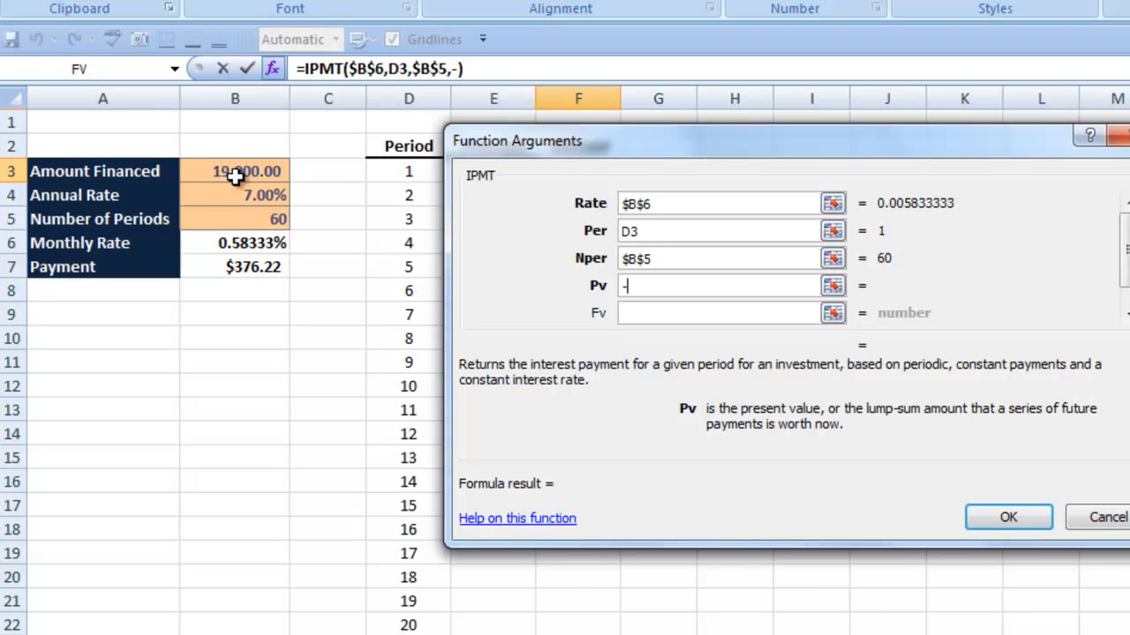
pyautogui.click(233, 176)
pyautogui.press('F4')
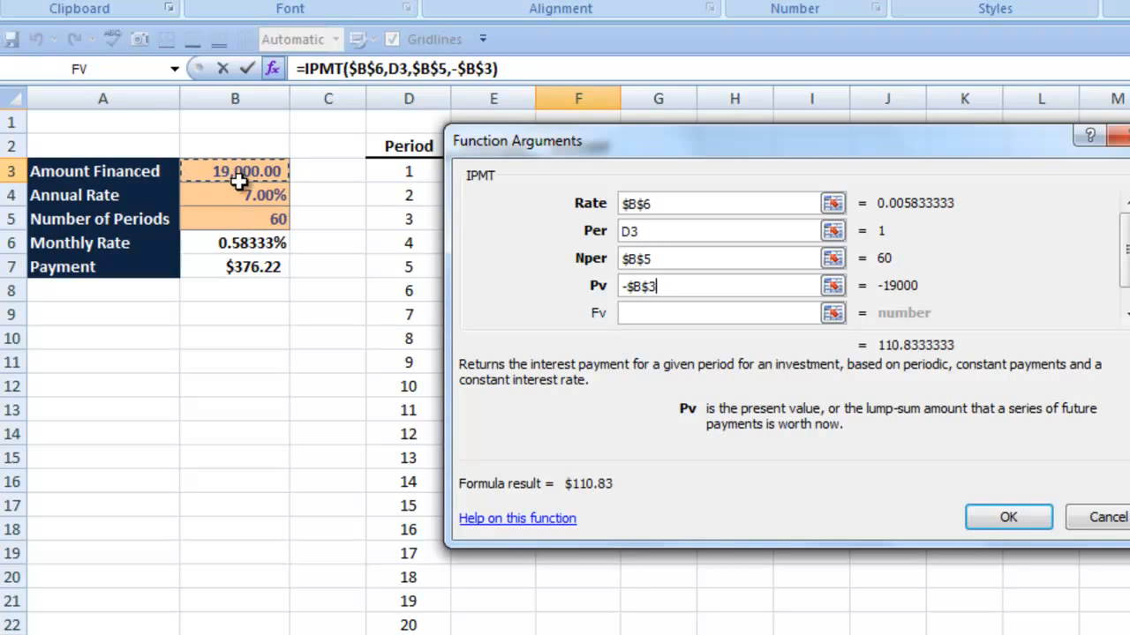
pyautogui.click(1001, 518)
# Fill the principal and interest formulas in E3:F3 down to row 62, covering all 60 periods
pyautogui.moveTo(496, 200); pyautogui.dragTo(586, 176)
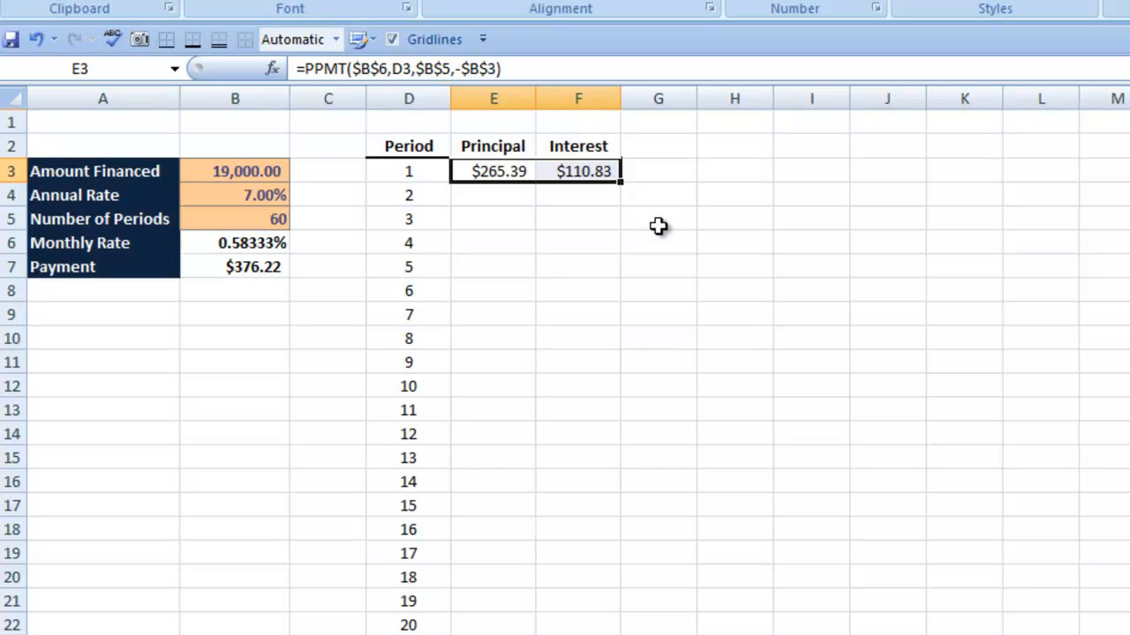
pyautogui.doubleClick(620, 181)
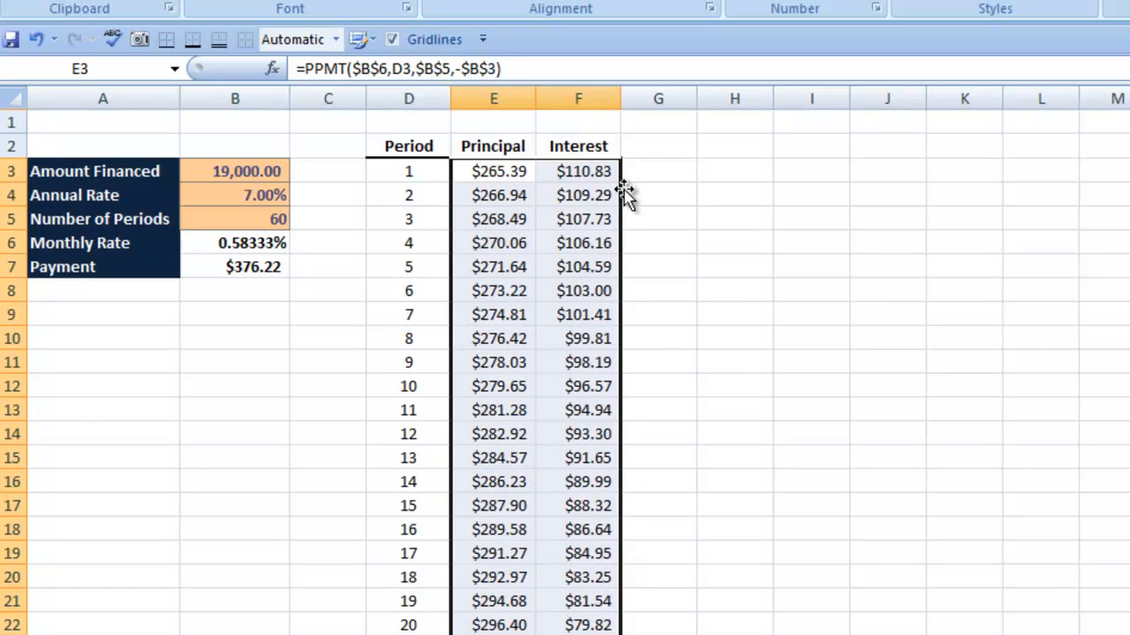
pyautogui.click(669, 238)
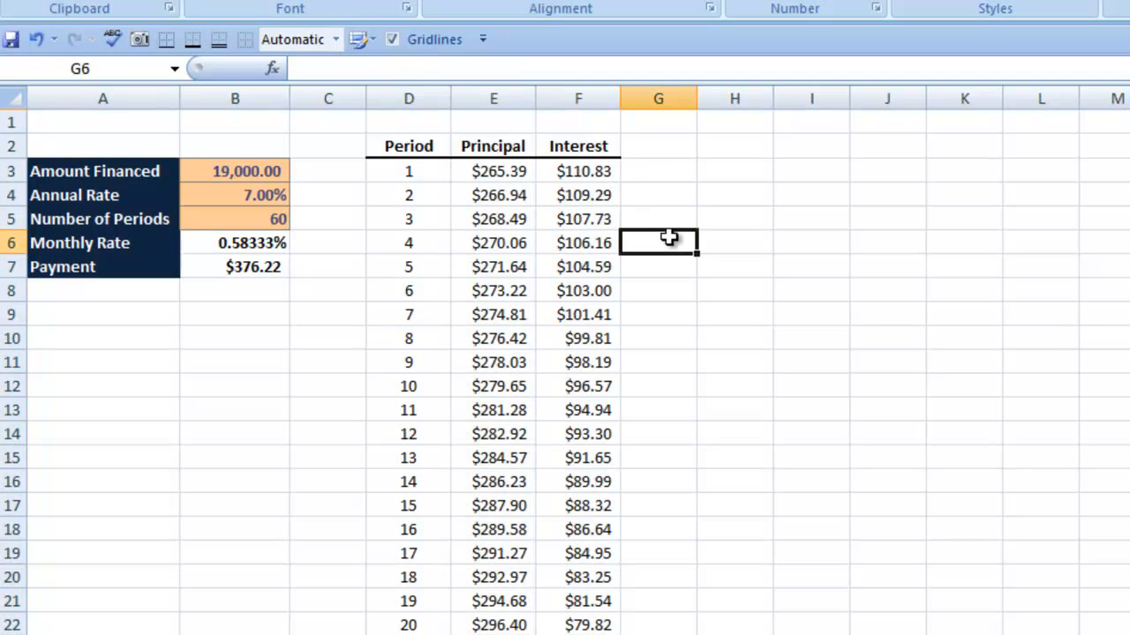
pyautogui.scroll(-19, 670, 237)
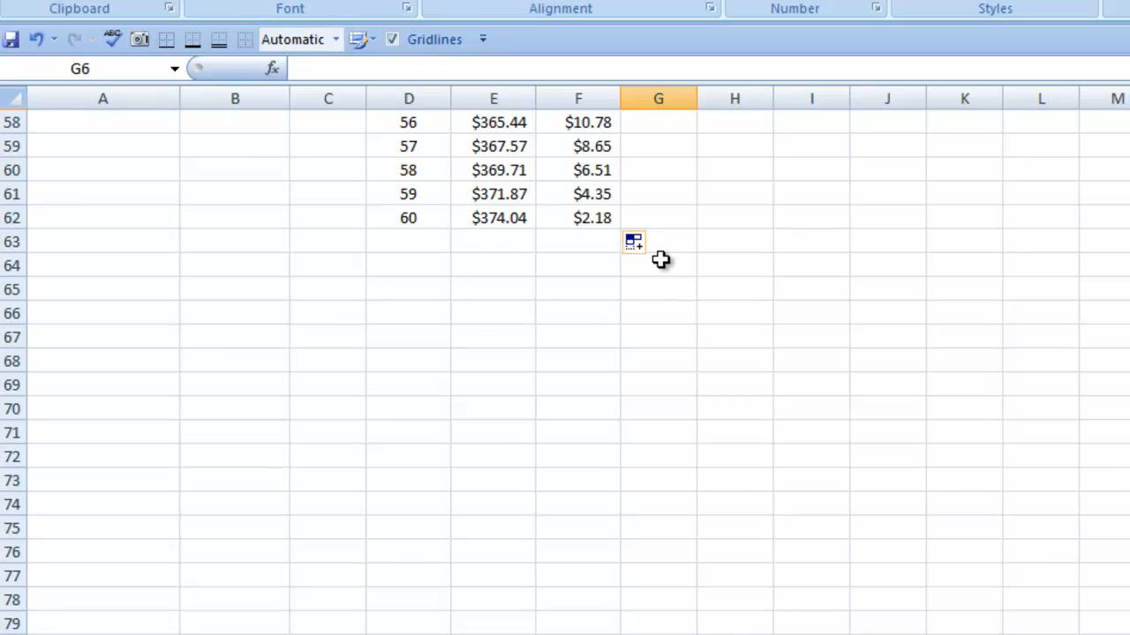
pyautogui.scroll(19, 660, 259)
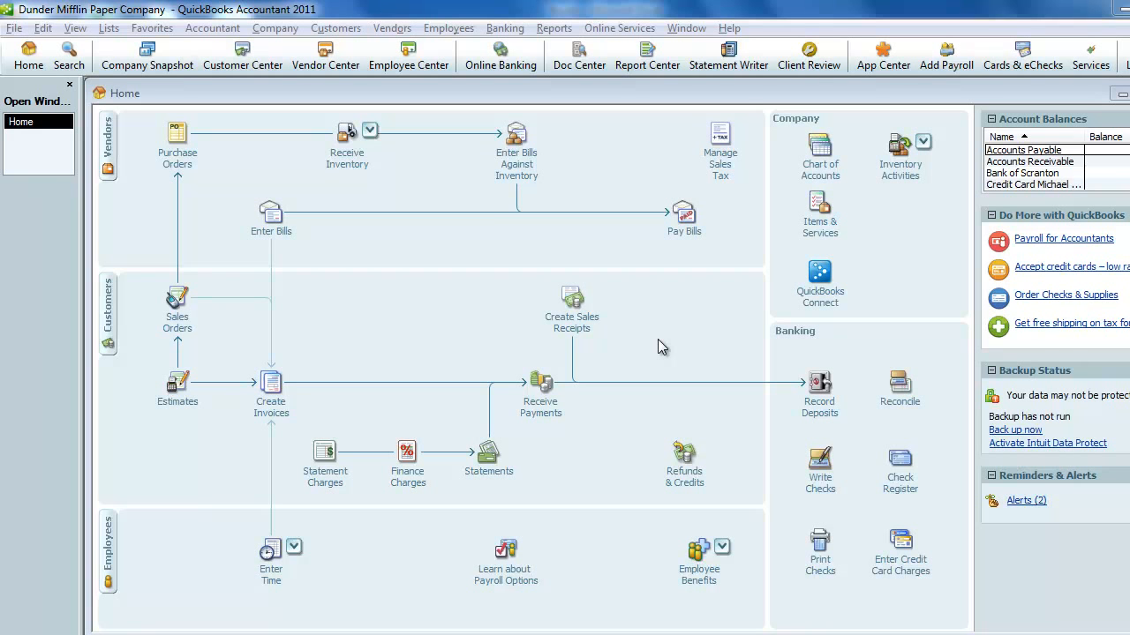
# Switch to QuickBooks and examine the Delivery Truck, Truck Loan and Truck Interest accounts in the Chart of Accounts
pyautogui.hotkey('ctrl', 'a')
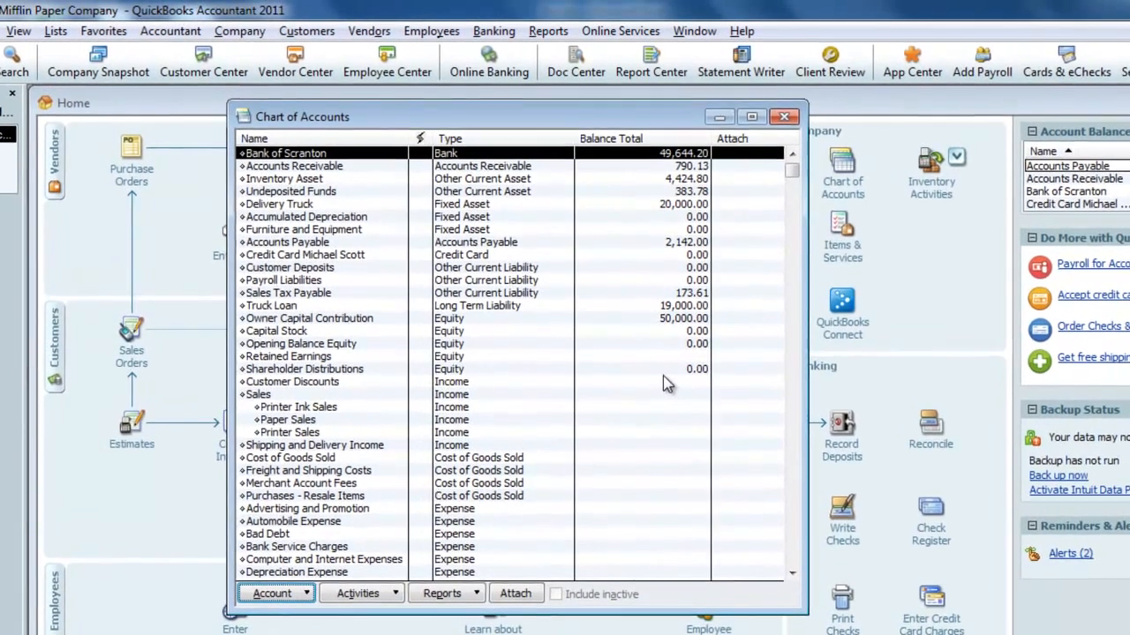
pyautogui.click(301, 204)
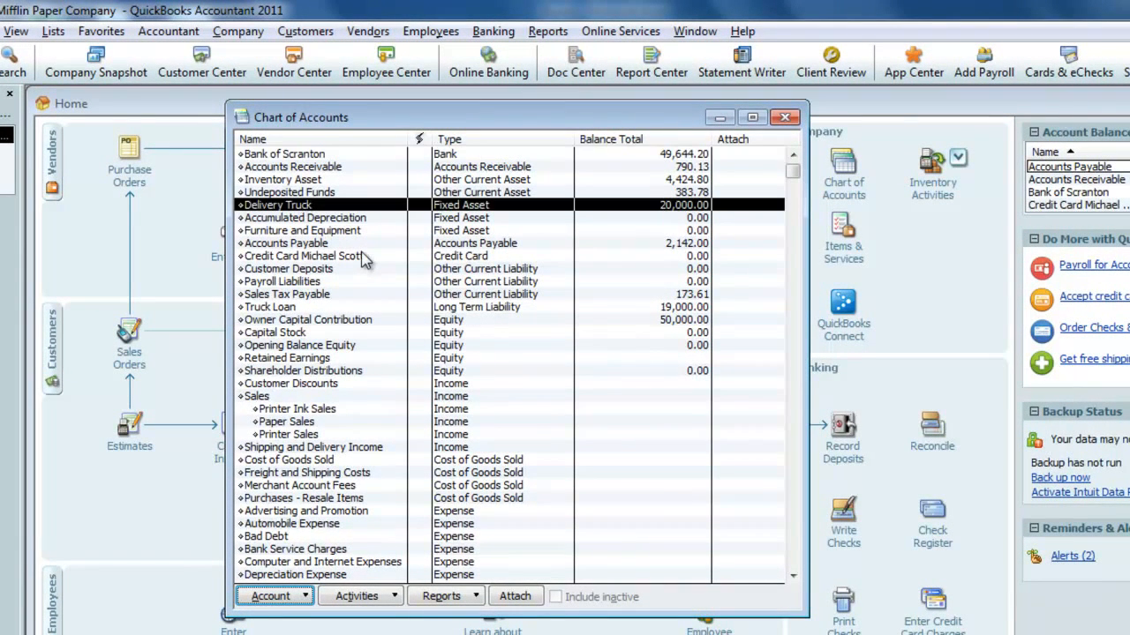
pyautogui.click(314, 307)
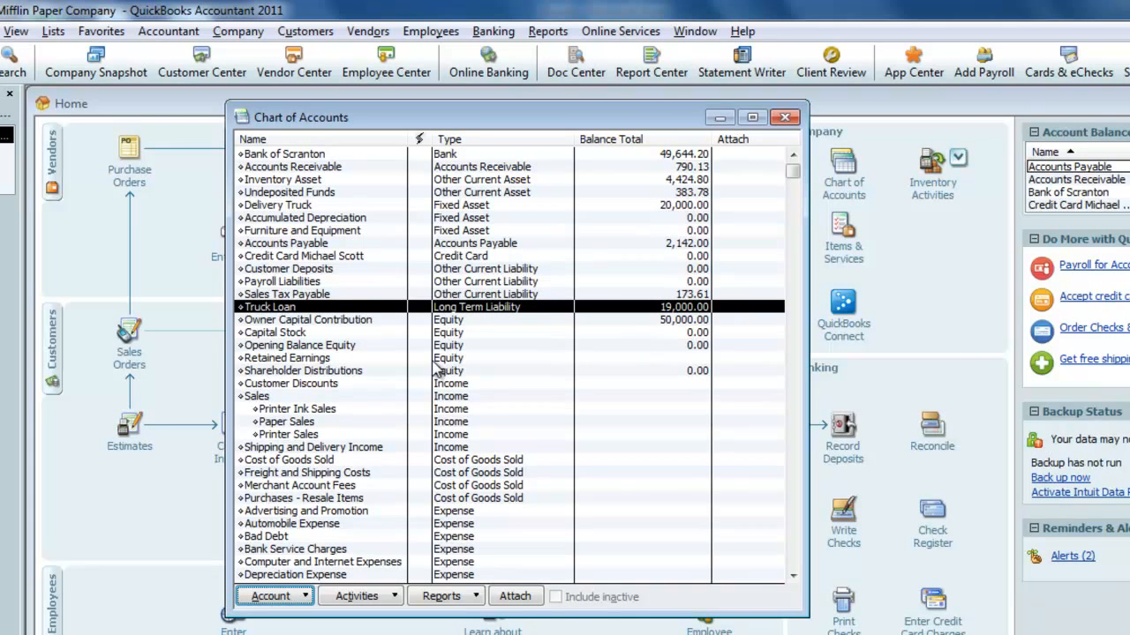
pyautogui.scroll(-6, 437, 368)
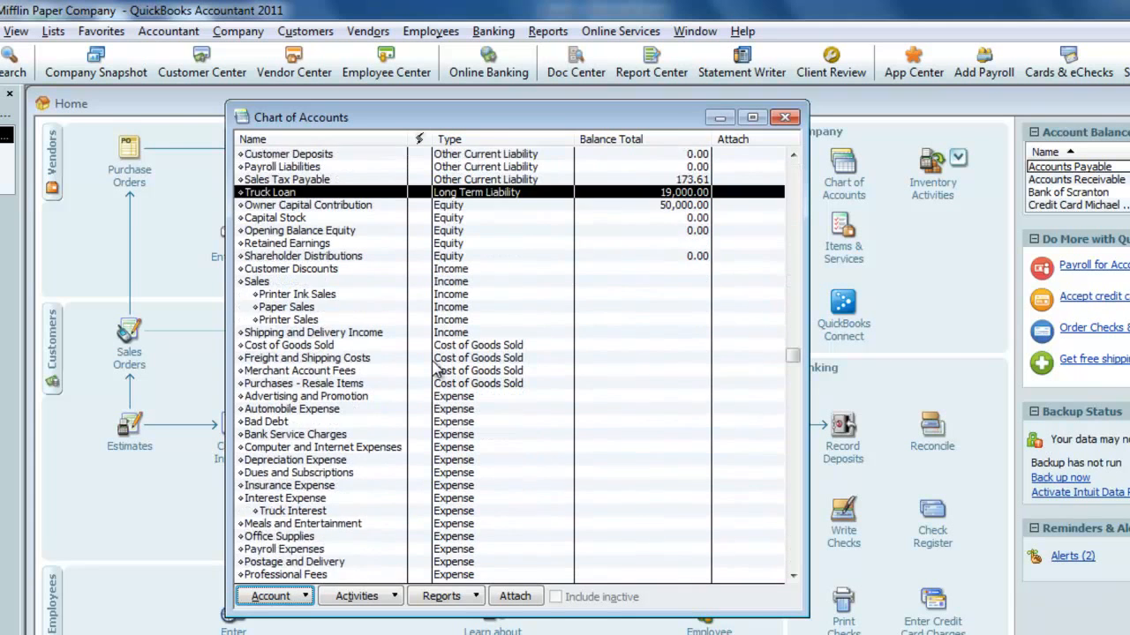
pyautogui.click(320, 385)
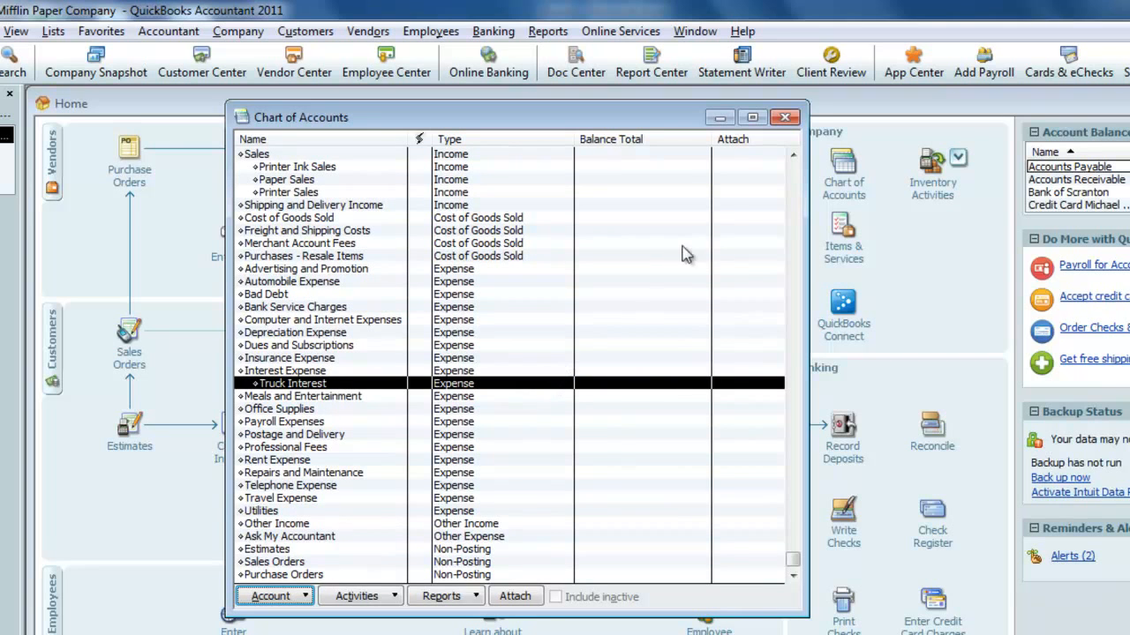
pyautogui.click(785, 118)
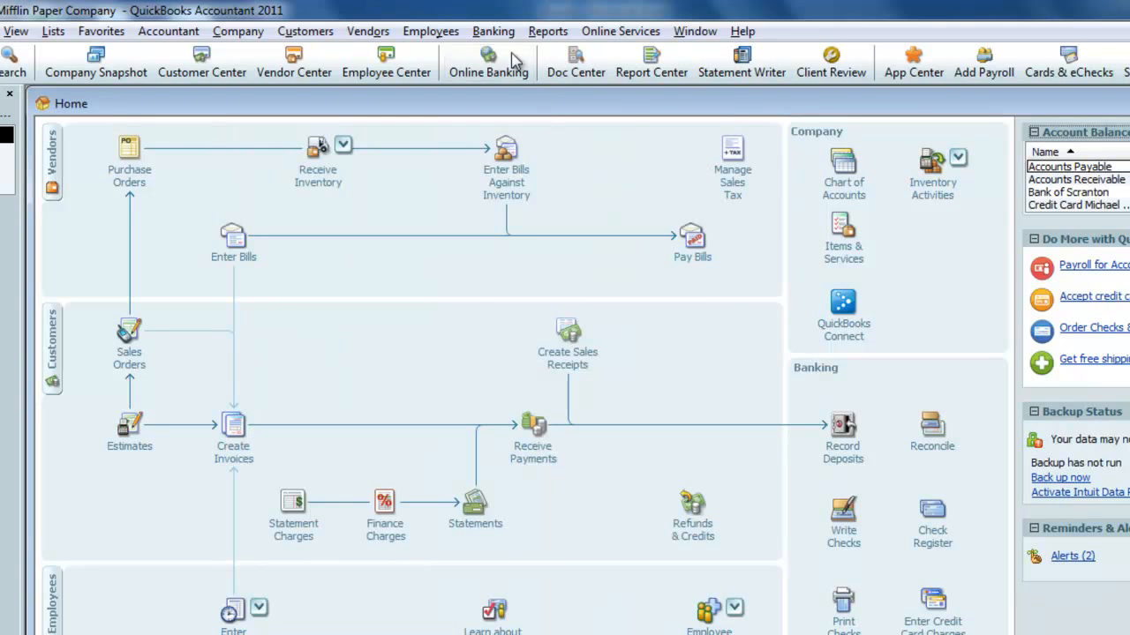
# Start adding a loan in the Loan Manager, with Truck Loan as the account and Finance Co. as the lender
pyautogui.click(493, 31)
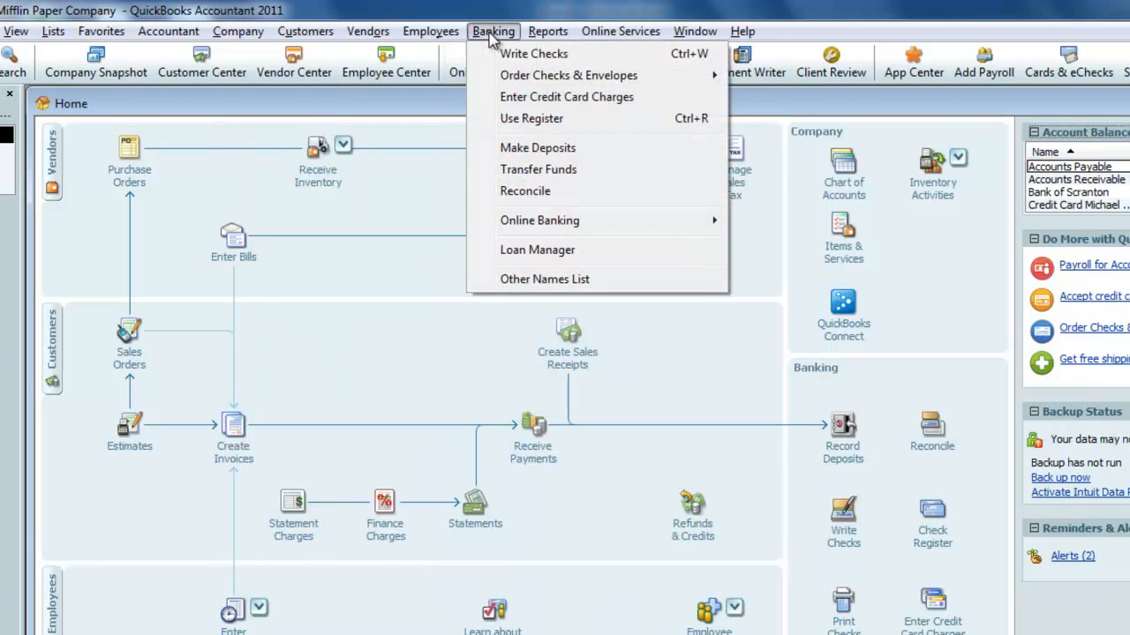
pyautogui.click(507, 250)
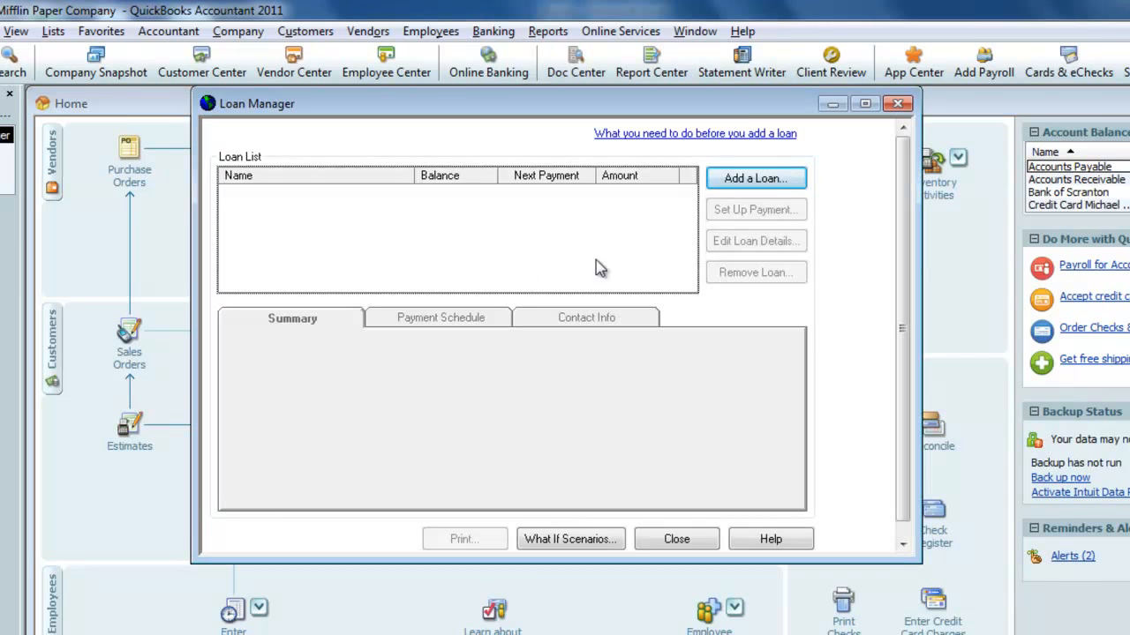
pyautogui.click(741, 179)
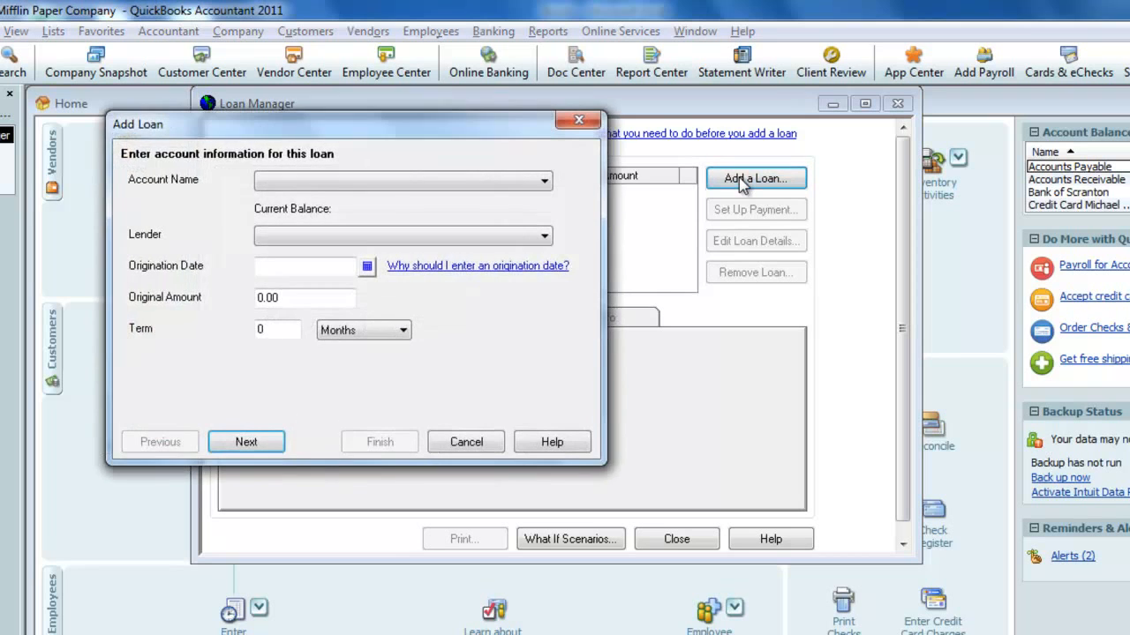
pyautogui.moveTo(505, 133); pyautogui.dragTo(702, 142)
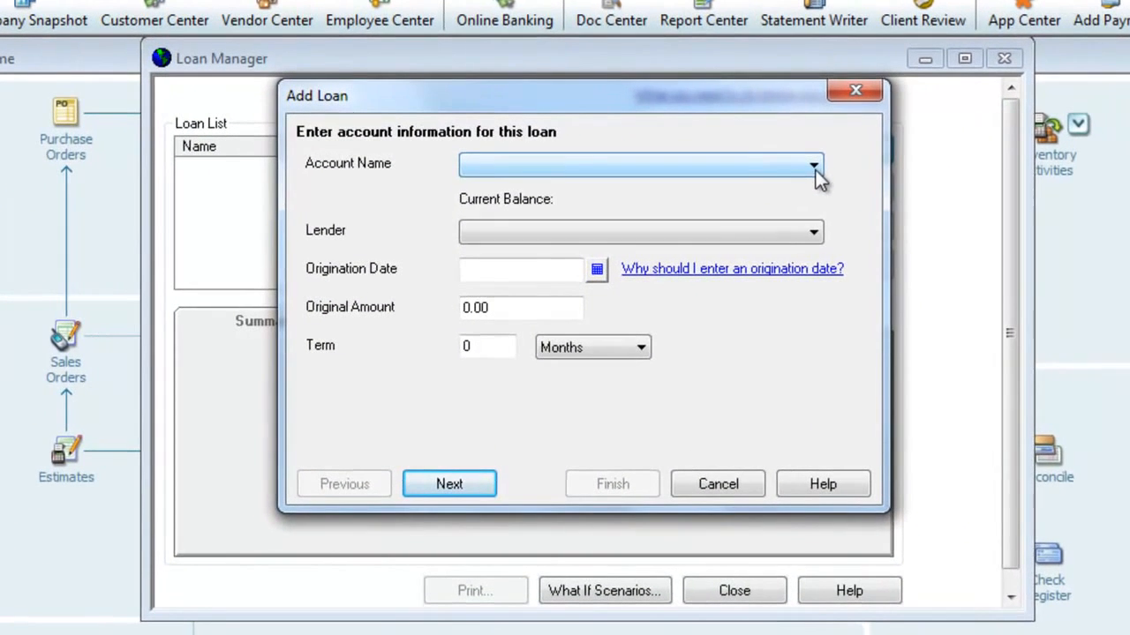
pyautogui.click(813, 166)
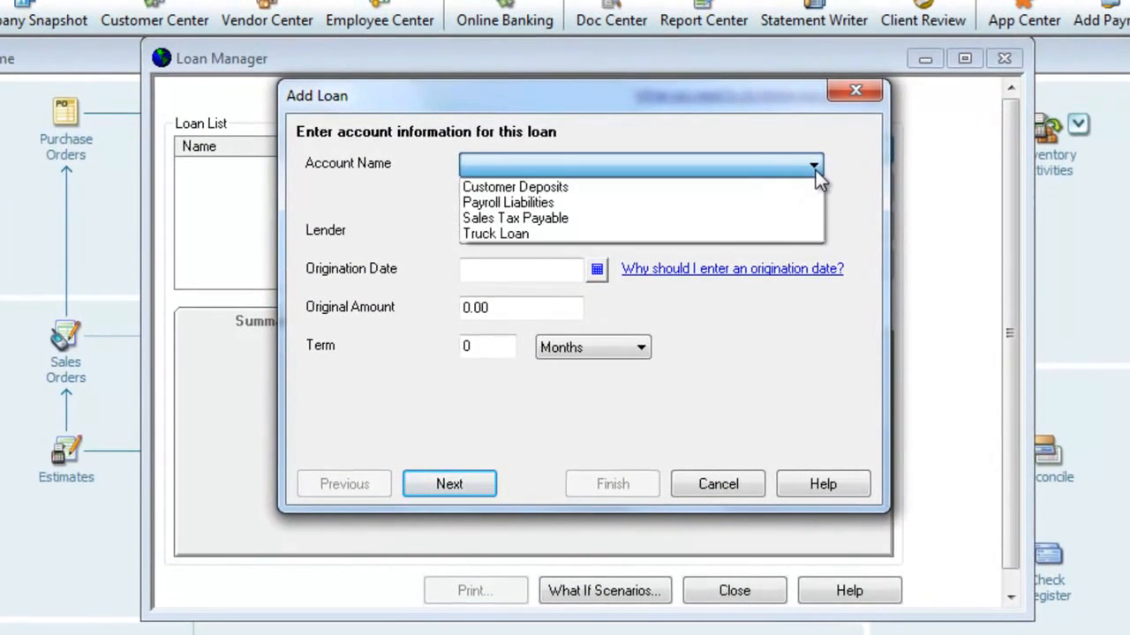
pyautogui.click(759, 231)
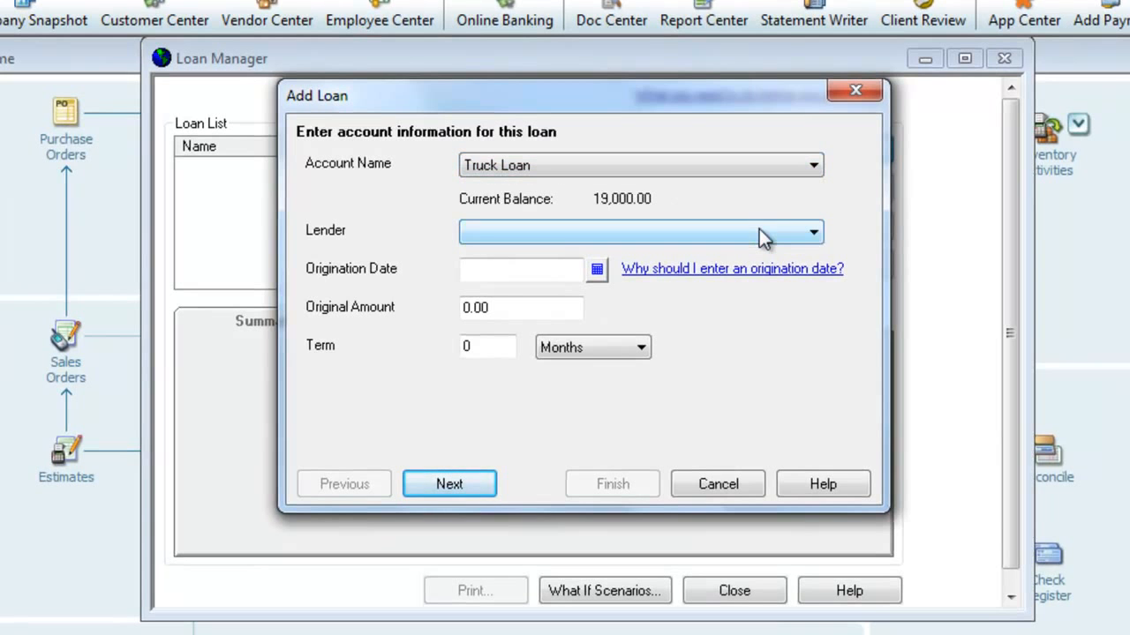
pyautogui.click(813, 232)
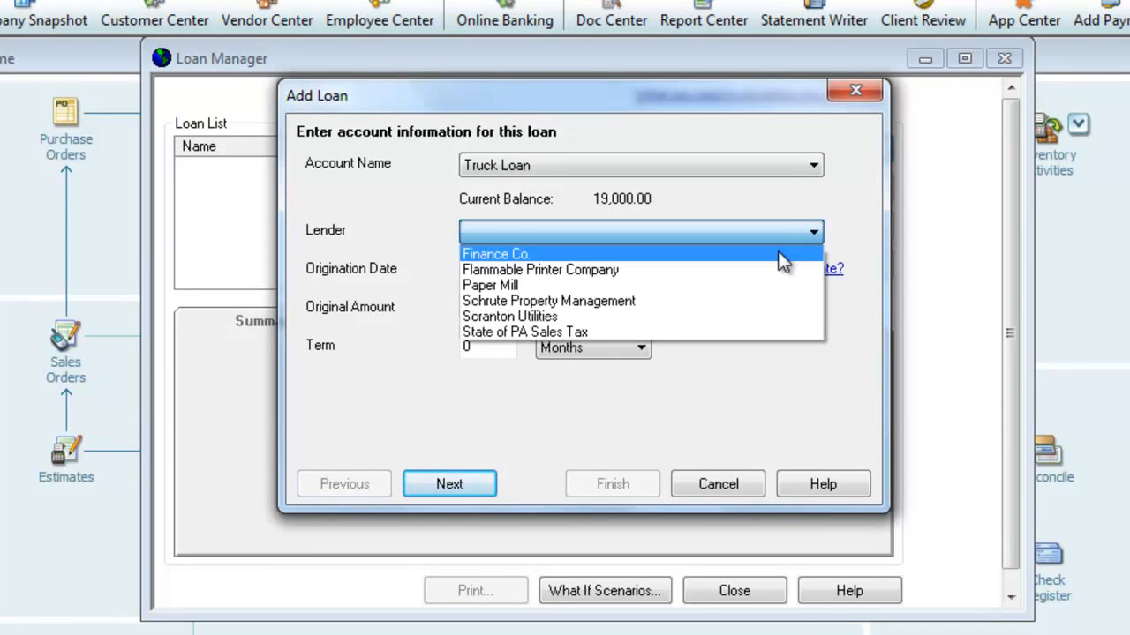
pyautogui.click(778, 253)
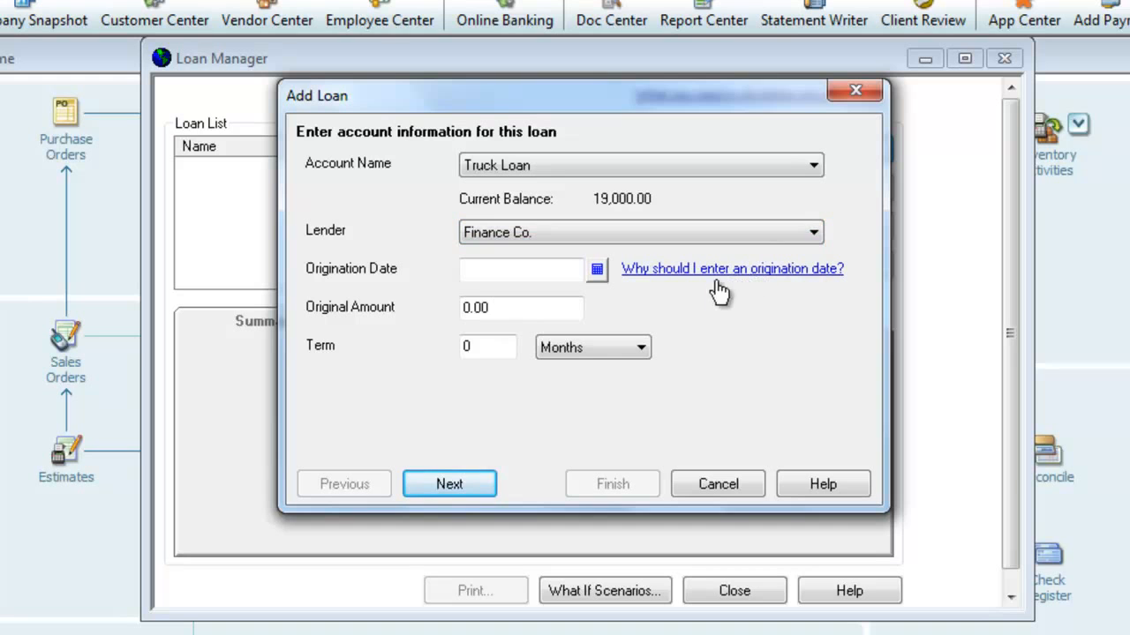
# Set the loan's origination date to 08/26/2011, original amount to 19,000.00 and term to 60 months, and continue to the payment information
pyautogui.click(597, 269)
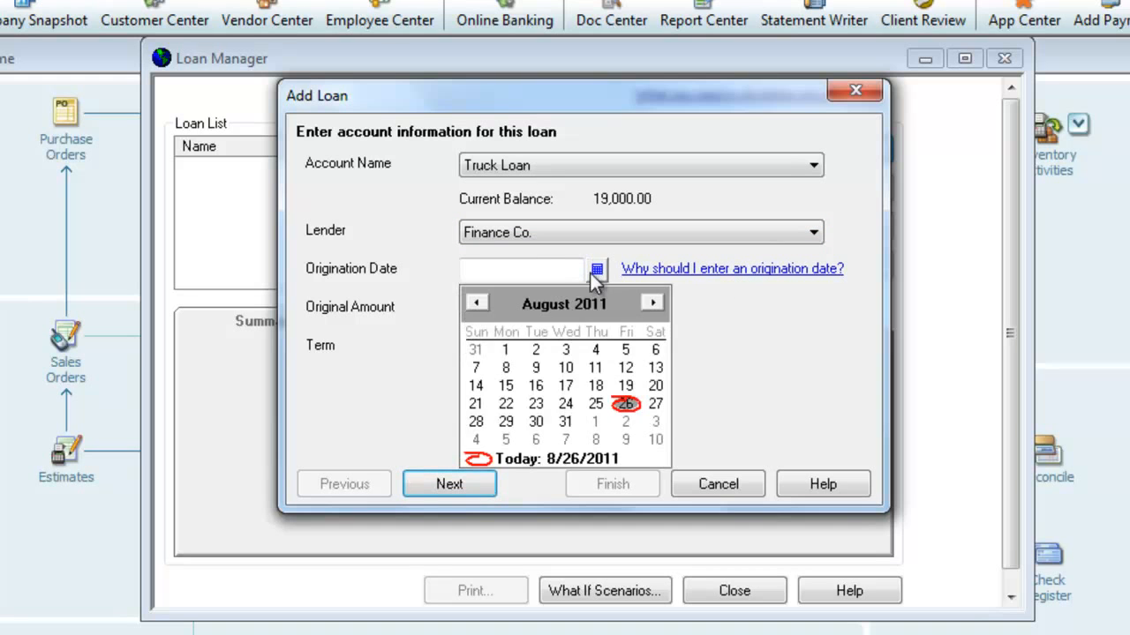
pyautogui.click(625, 404)
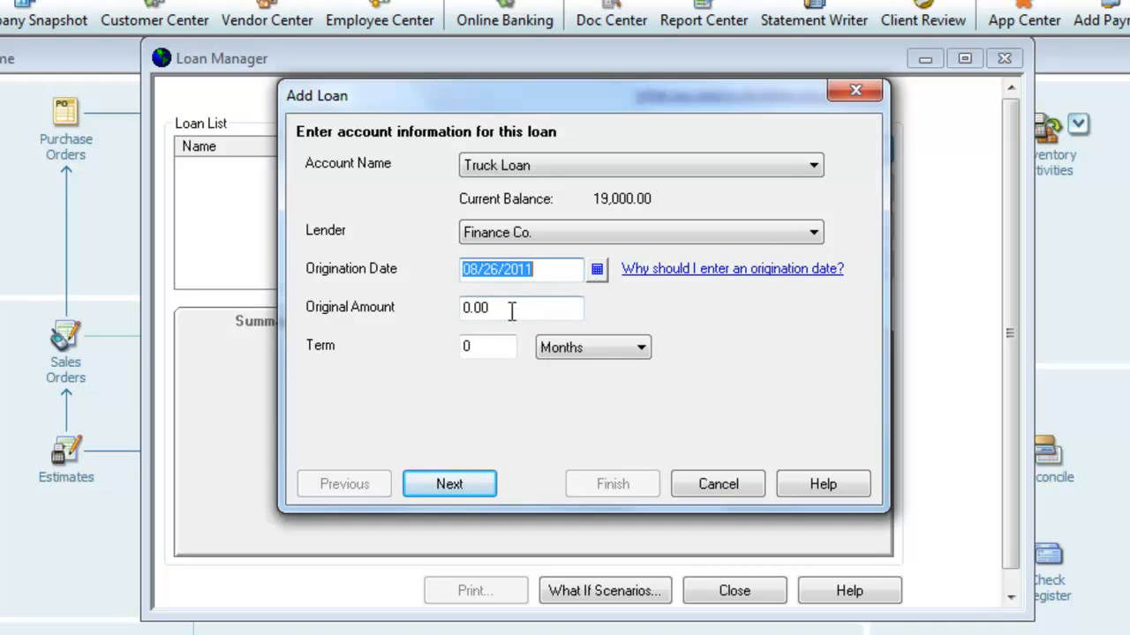
pyautogui.click(461, 308)
pyautogui.moveTo(461, 310); pyautogui.dragTo(512, 307)
pyautogui.write('190')
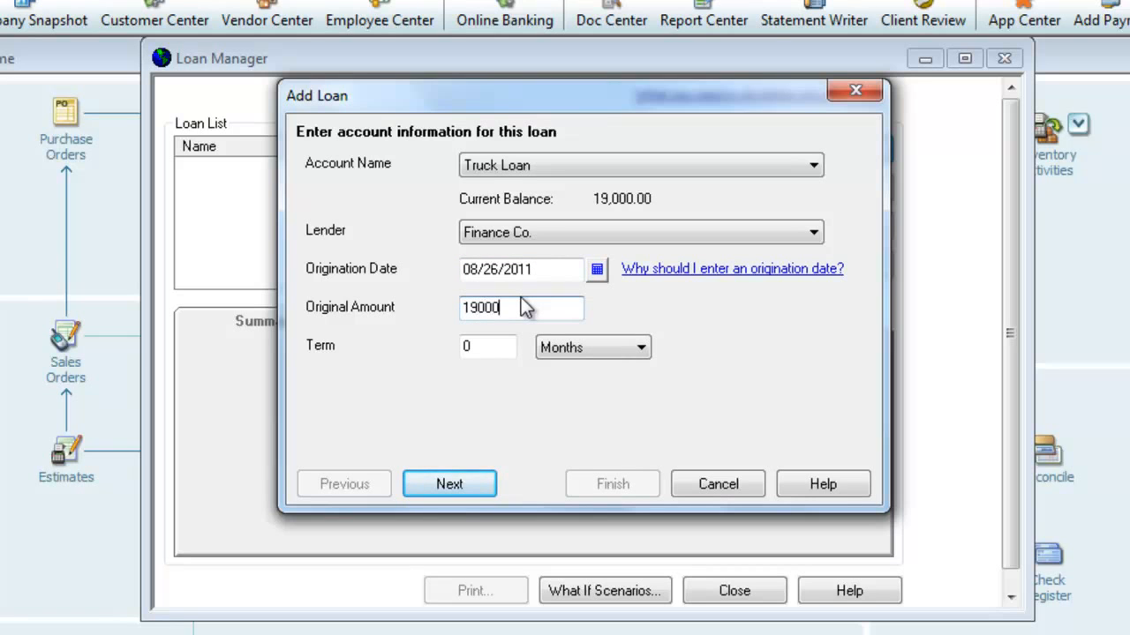
pyautogui.press('Tab')
pyautogui.write('60')
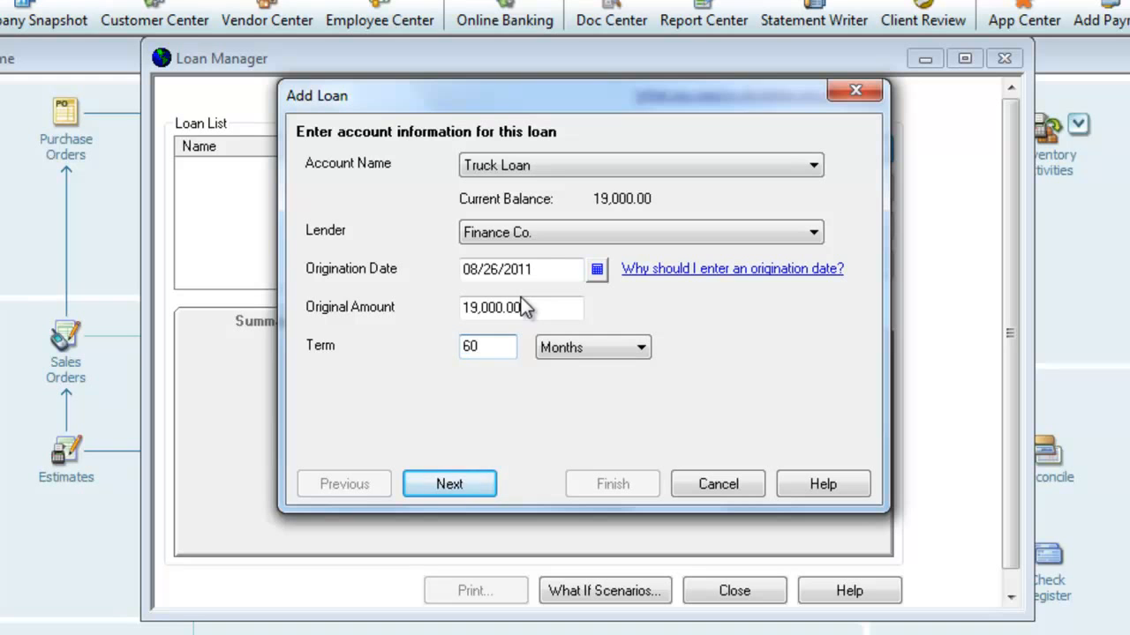
pyautogui.click(449, 485)
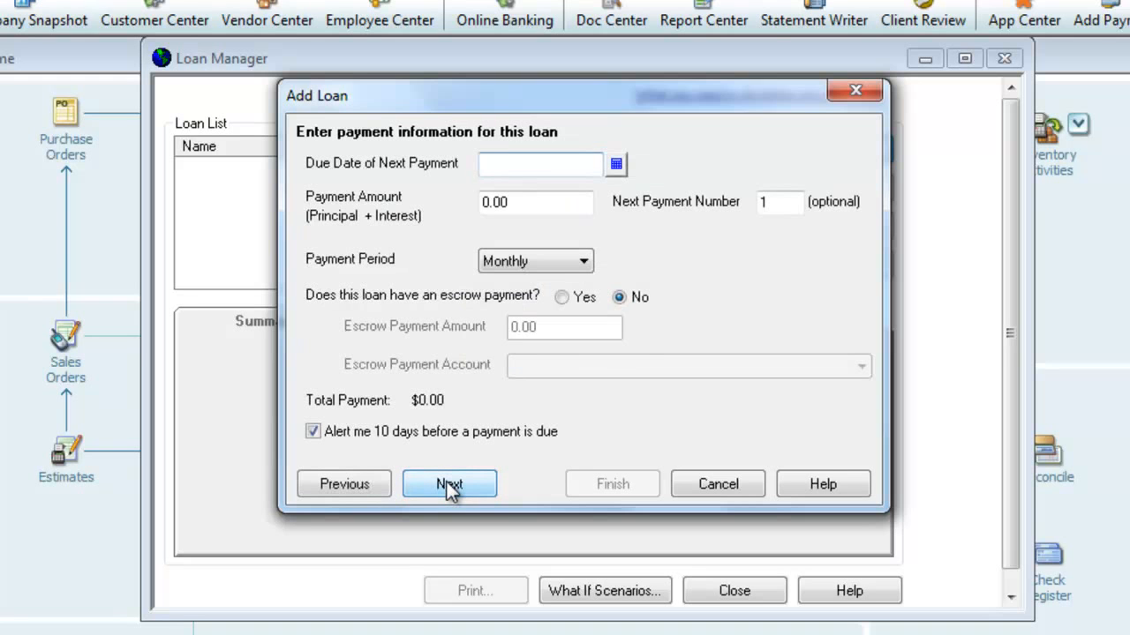
# Set the due date of the loan's next payment to 09/23/2011
pyautogui.click(615, 164)
pyautogui.click(673, 198)
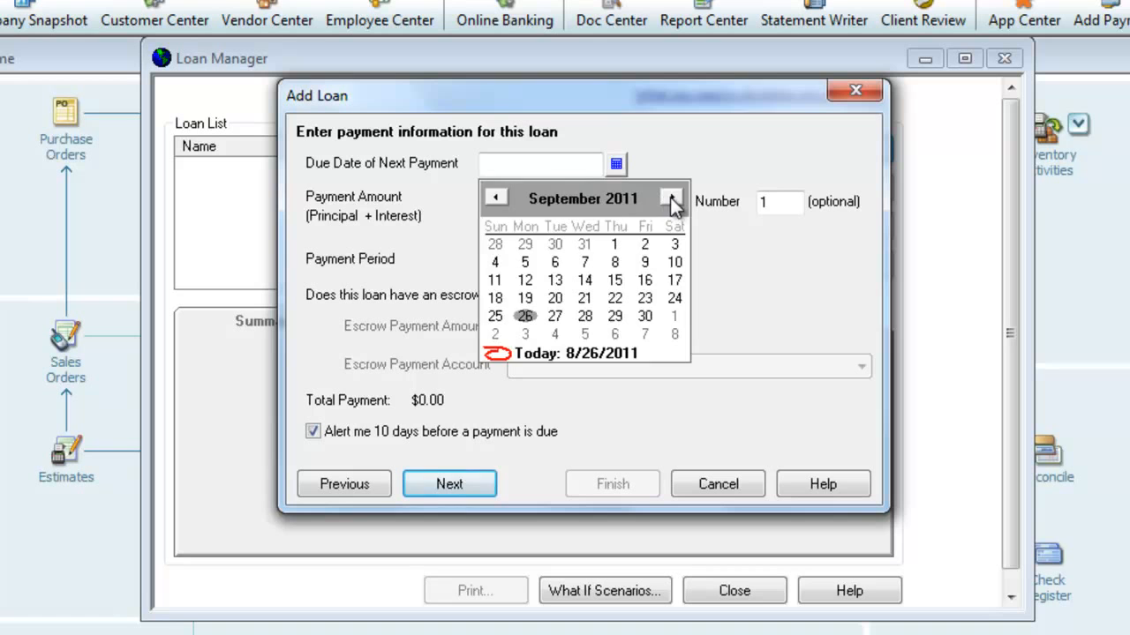
pyautogui.click(647, 298)
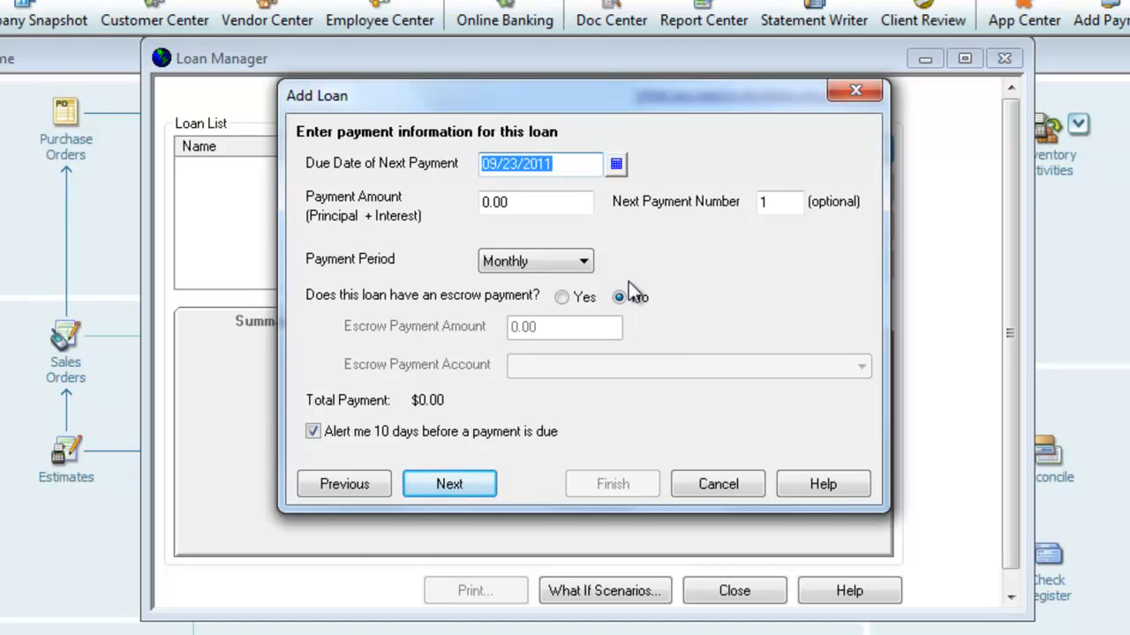
# Check the monthly payment in the Excel worksheet, enter 376.22 as the payment amount in QuickBooks, and continue to the interest information
pyautogui.hotkey('alt', 'Tab')
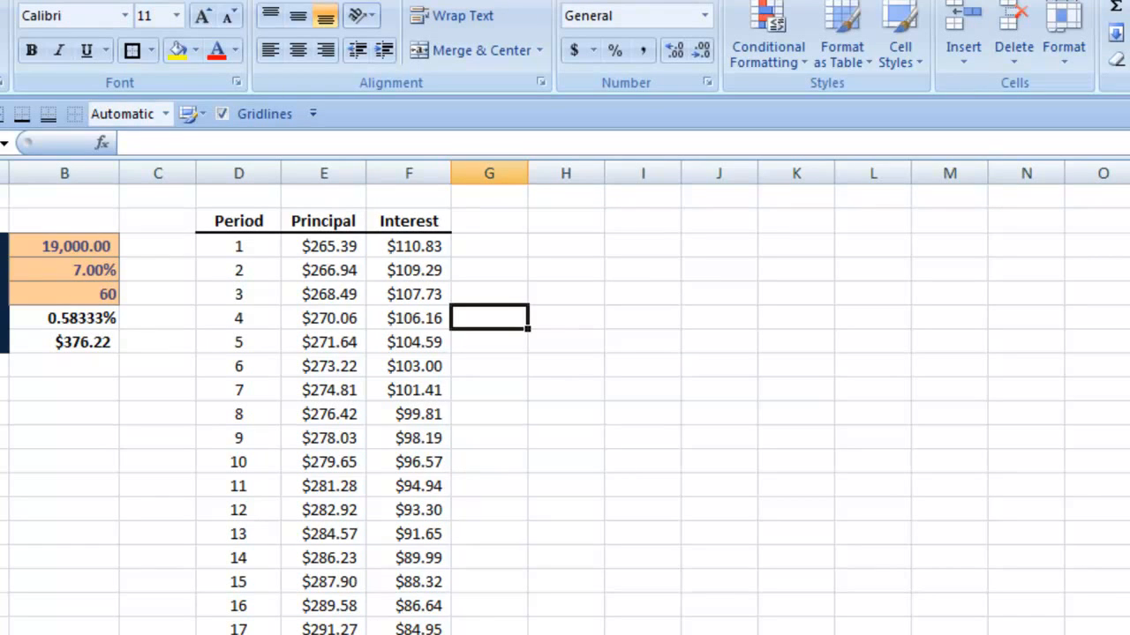
pyautogui.hotkey('alt', 'Tab')
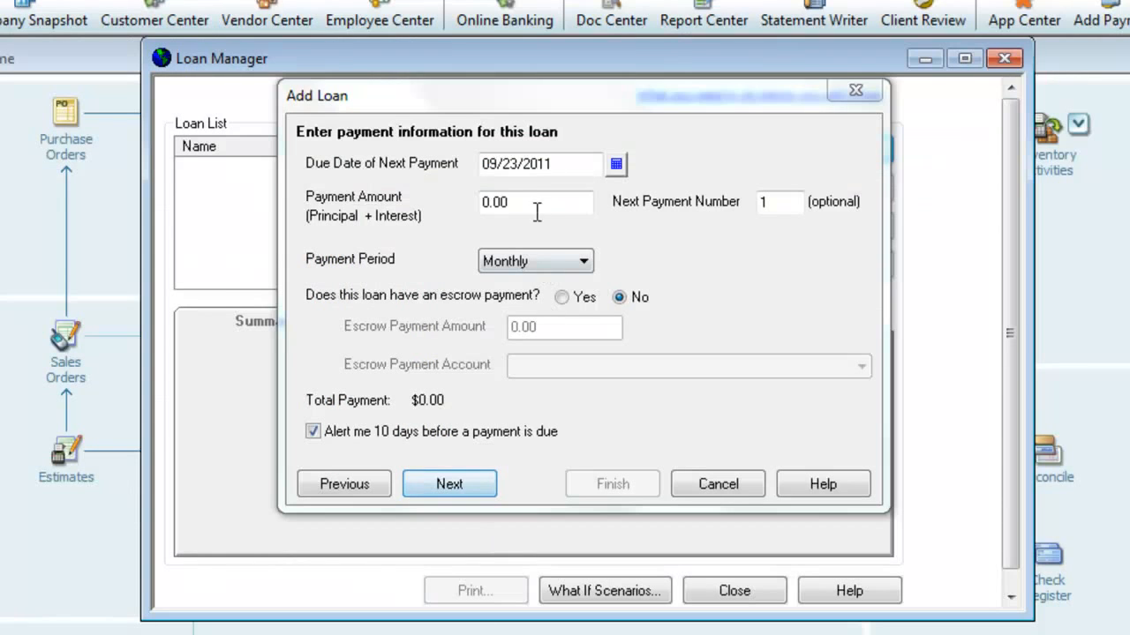
pyautogui.click(485, 205)
pyautogui.doubleClick(486, 203)
pyautogui.write('376.22')
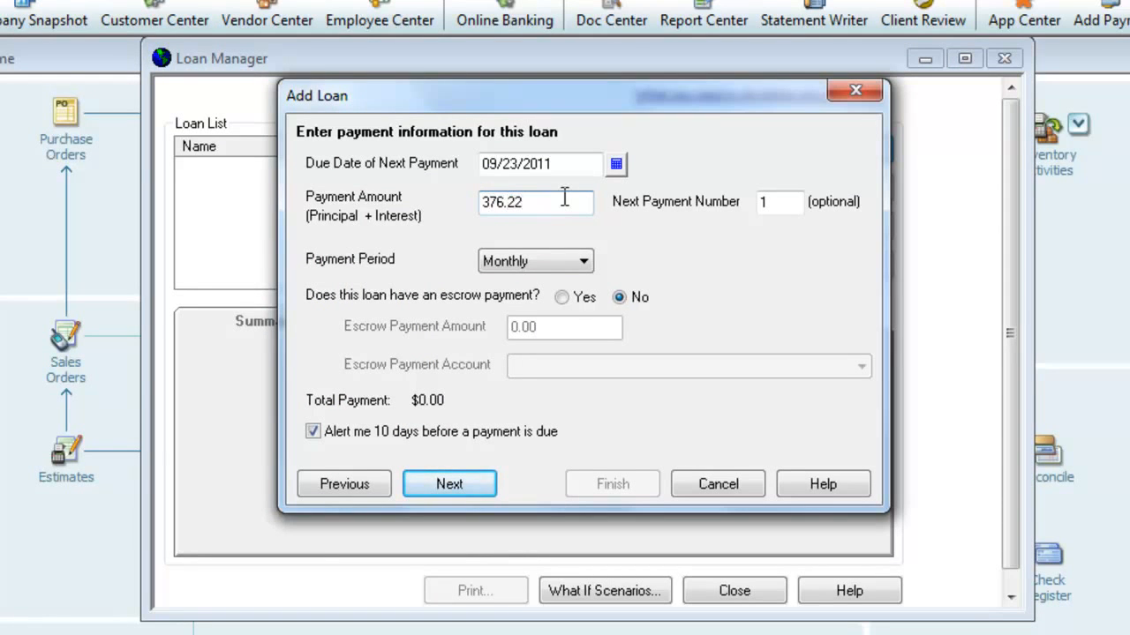
pyautogui.press('Tab')
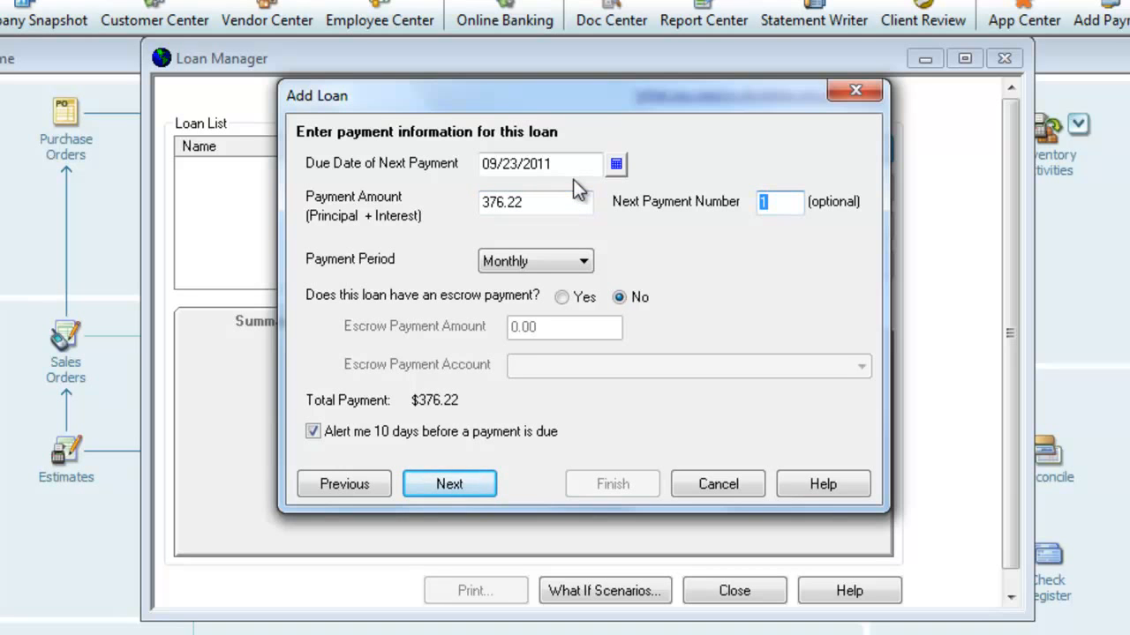
pyautogui.click(459, 487)
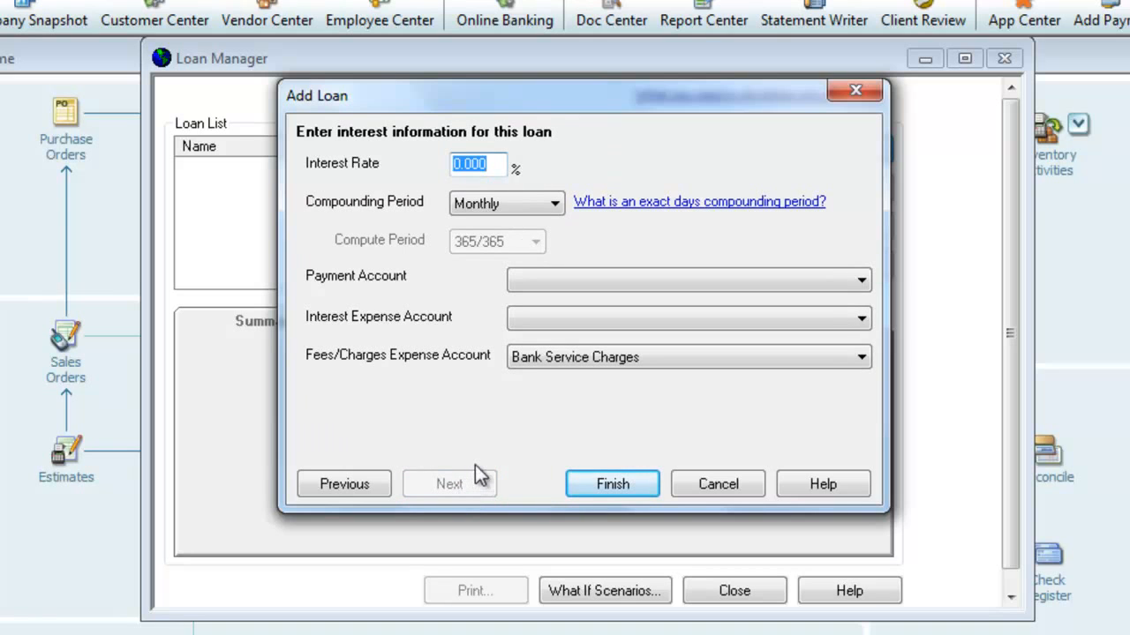
# Set the interest rate to 7%, payment account to Bank of Scranton and interest expense account to Interest Expense:Truck Interest, and finish adding the loan
pyautogui.write('7.0')
pyautogui.press('Tab')
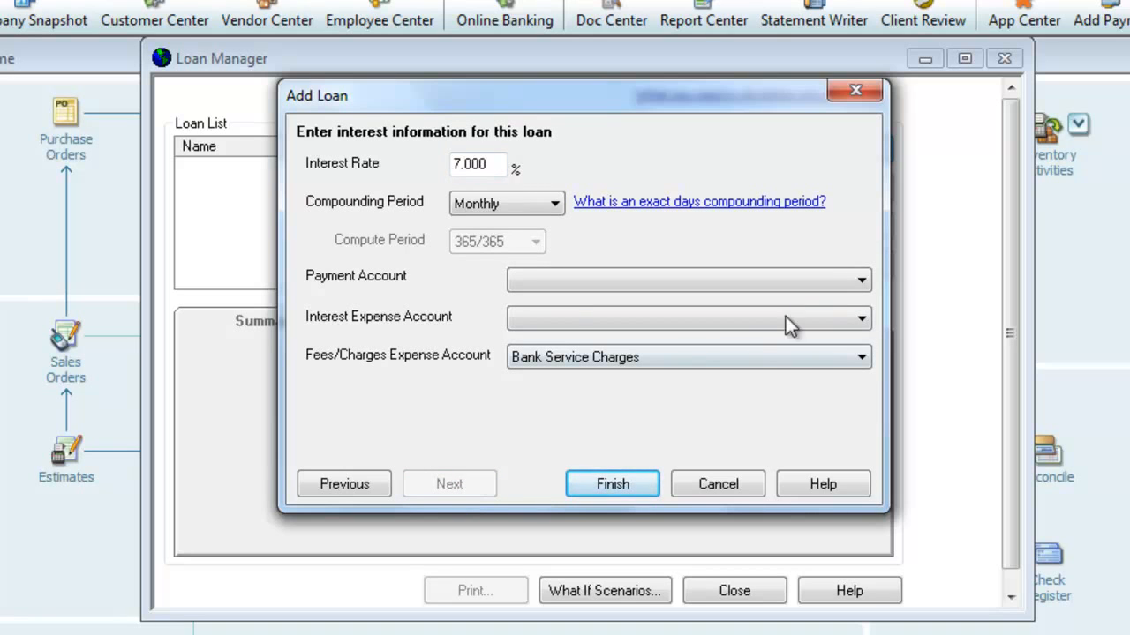
pyautogui.click(860, 282)
pyautogui.click(837, 299)
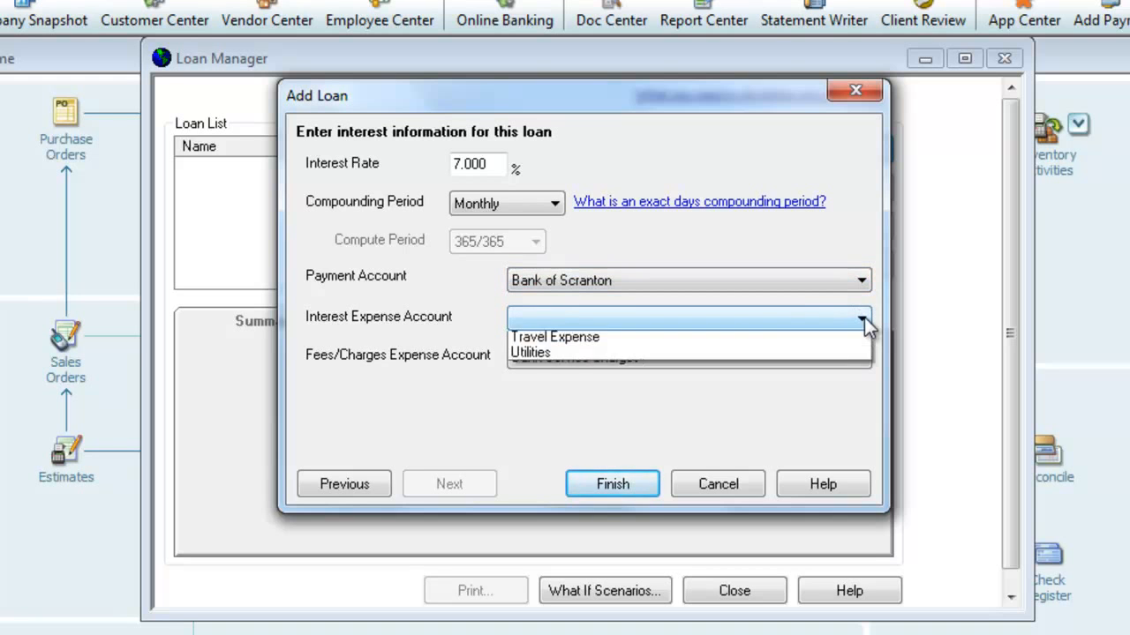
pyautogui.click(864, 320)
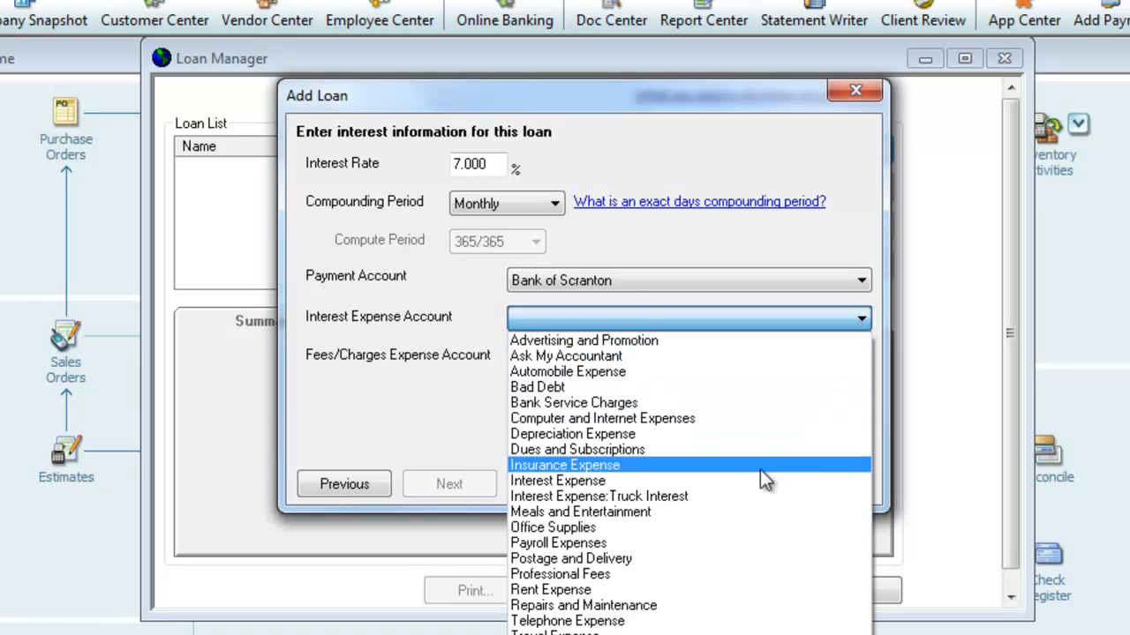
pyautogui.click(751, 501)
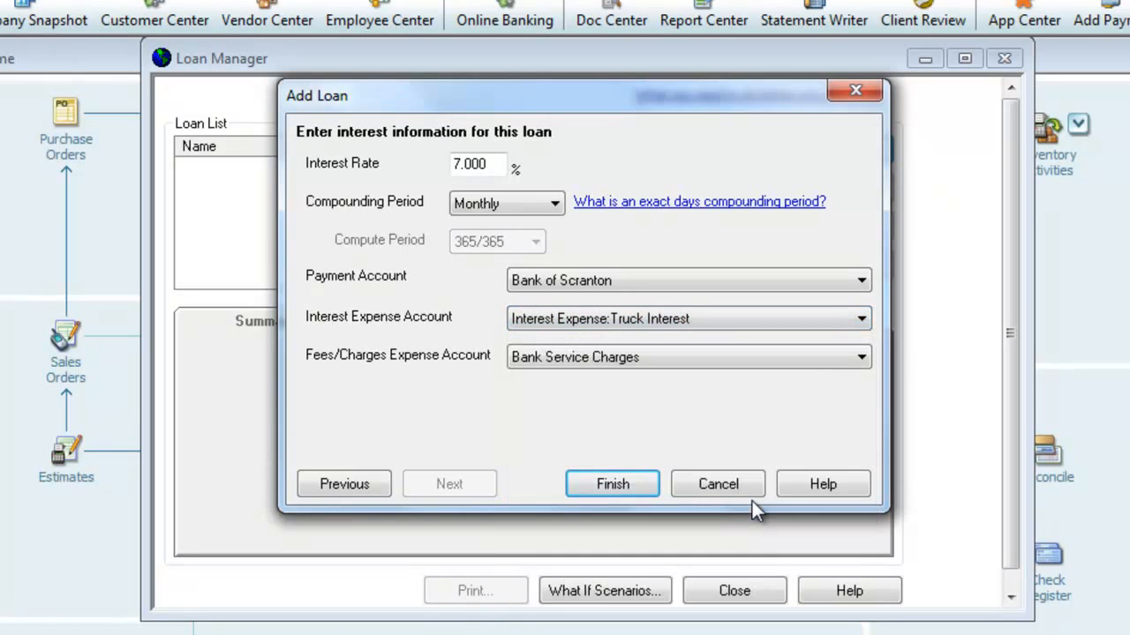
pyautogui.click(864, 359)
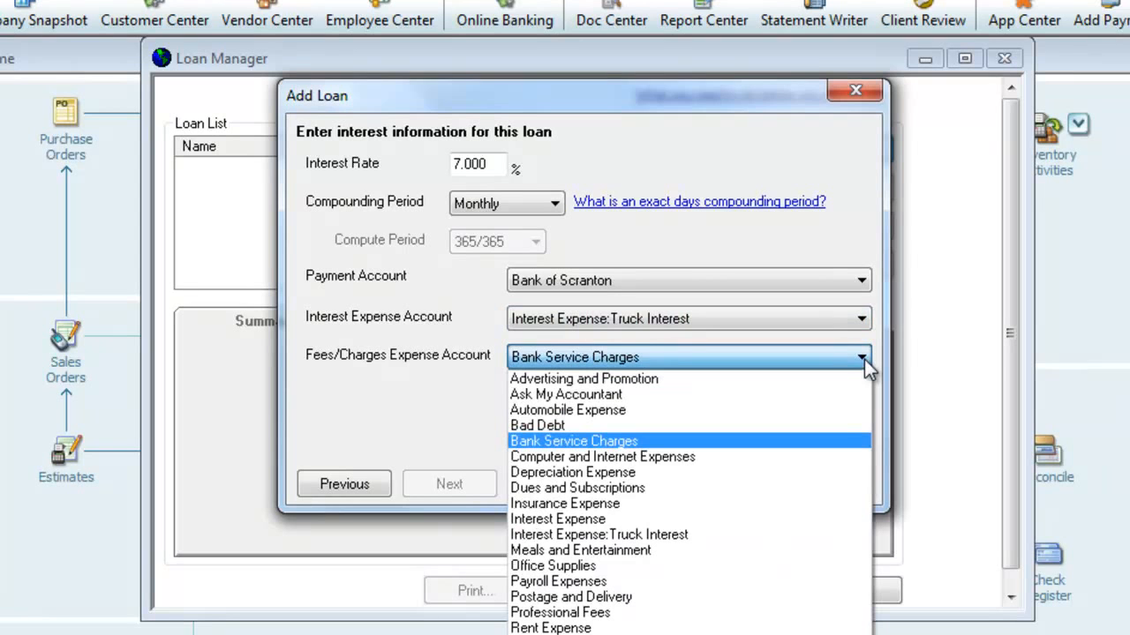
pyautogui.click(864, 359)
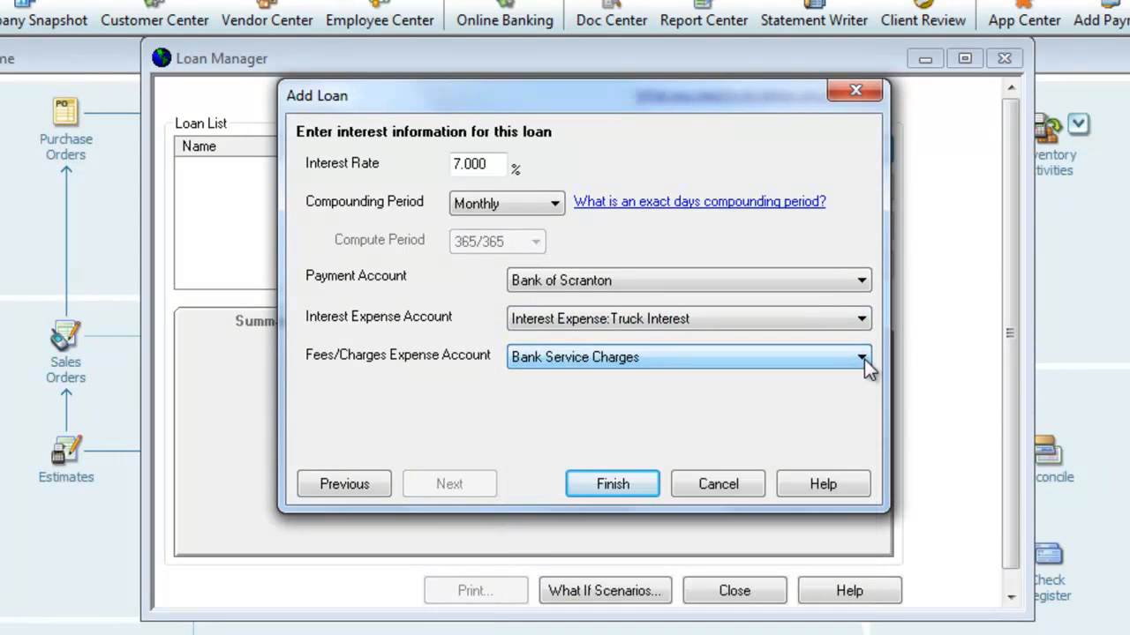
pyautogui.click(604, 484)
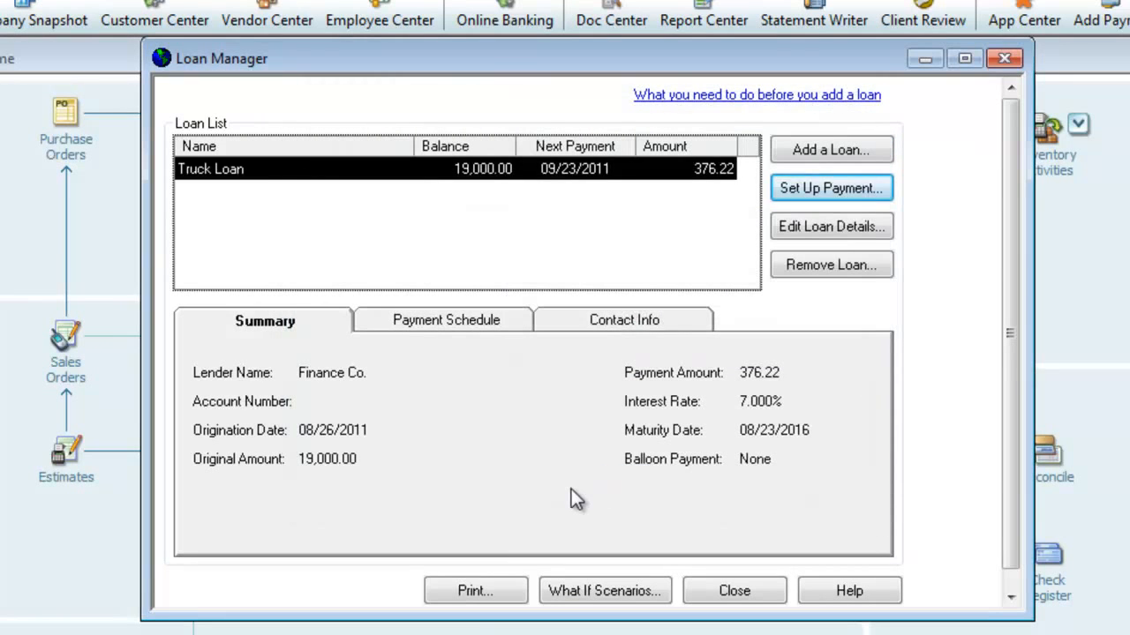
# Show the Truck Loan's payment schedule in the Loan Manager and print it with CutePDF Writer
pyautogui.click(435, 320)
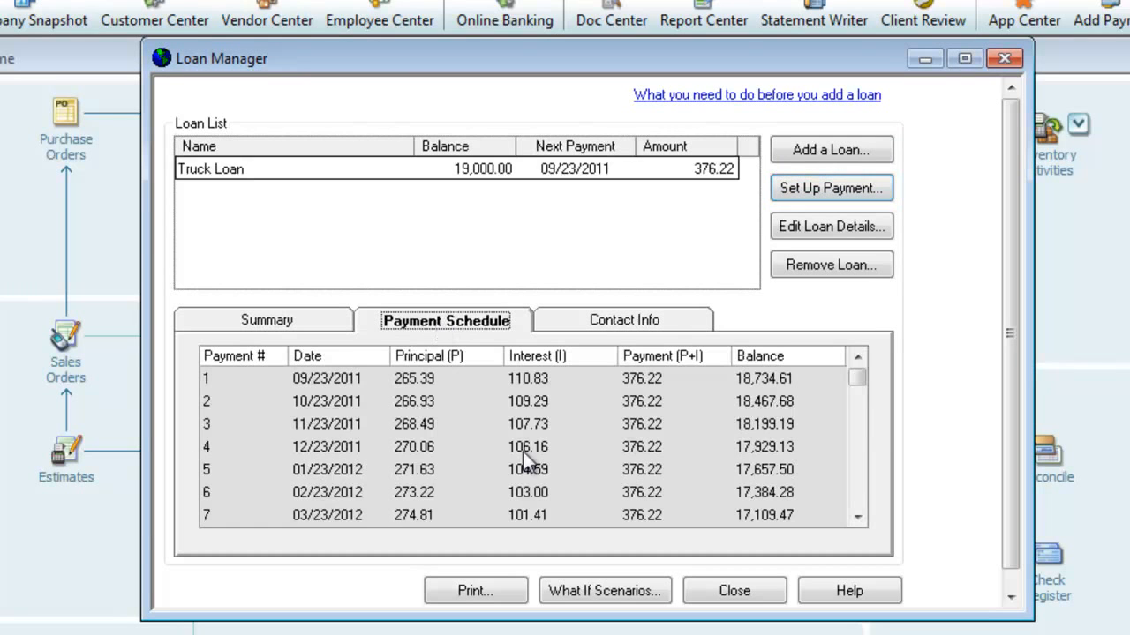
pyautogui.moveTo(860, 376)
pyautogui.mouseDown()
pyautogui.moveTo(854, 488)
pyautogui.moveTo(877, 442)
pyautogui.moveTo(877, 367)
pyautogui.mouseUp()
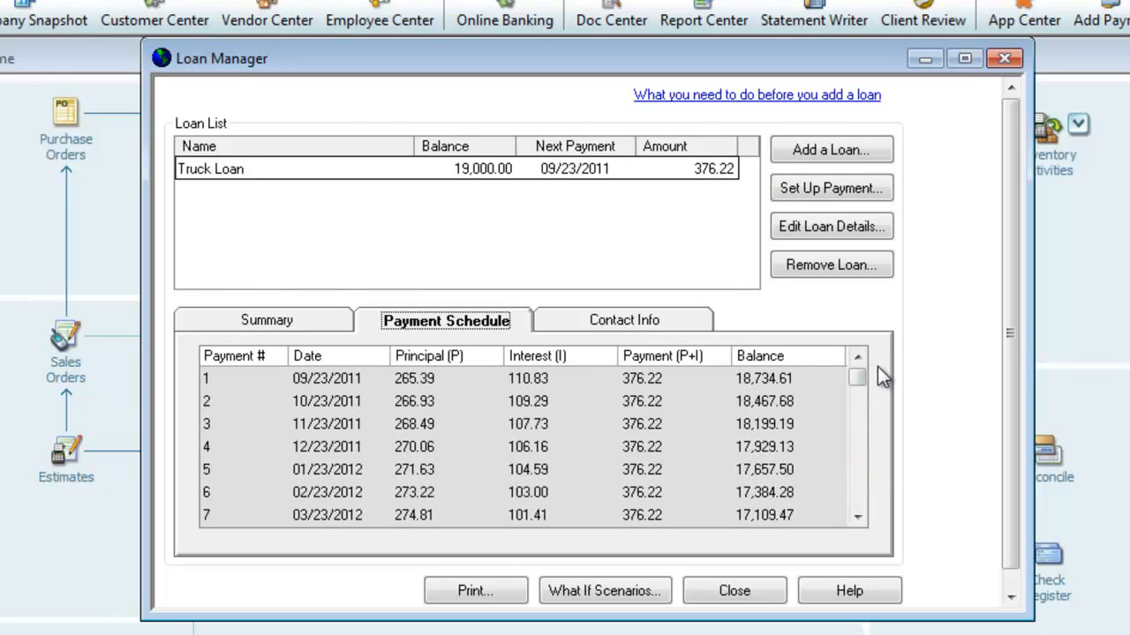
pyautogui.click(468, 593)
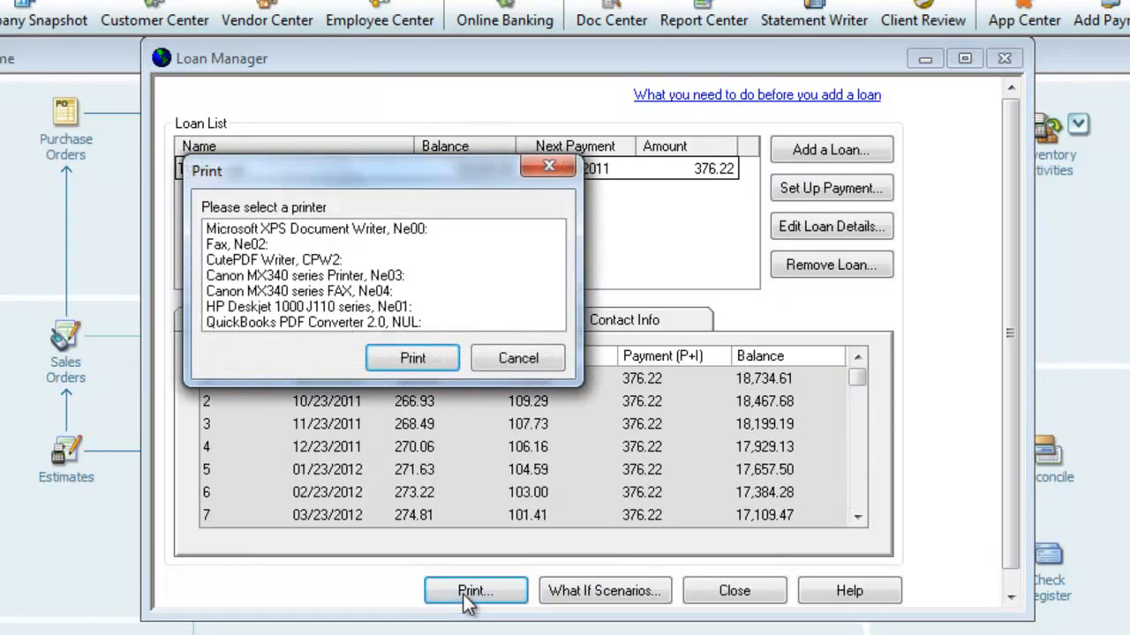
pyautogui.click(251, 262)
pyautogui.click(411, 357)
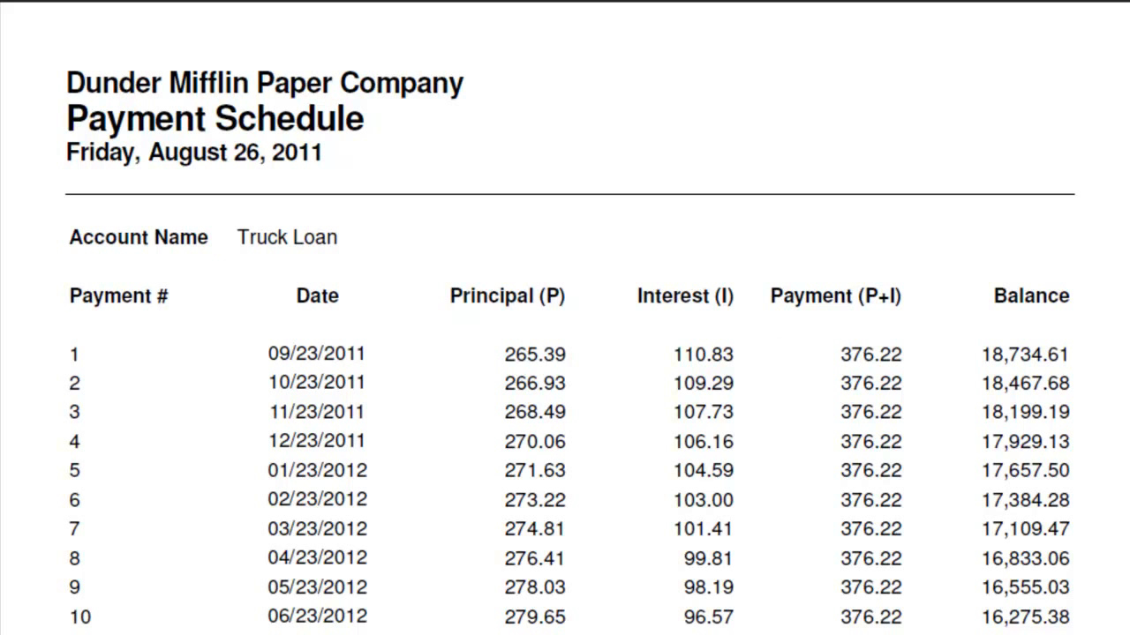
# Return to QuickBooks, reopen the Loan Manager, set up a regular Truck Loan payment by check, and close the resulting check
pyautogui.hotkey('alt', 'Tab')
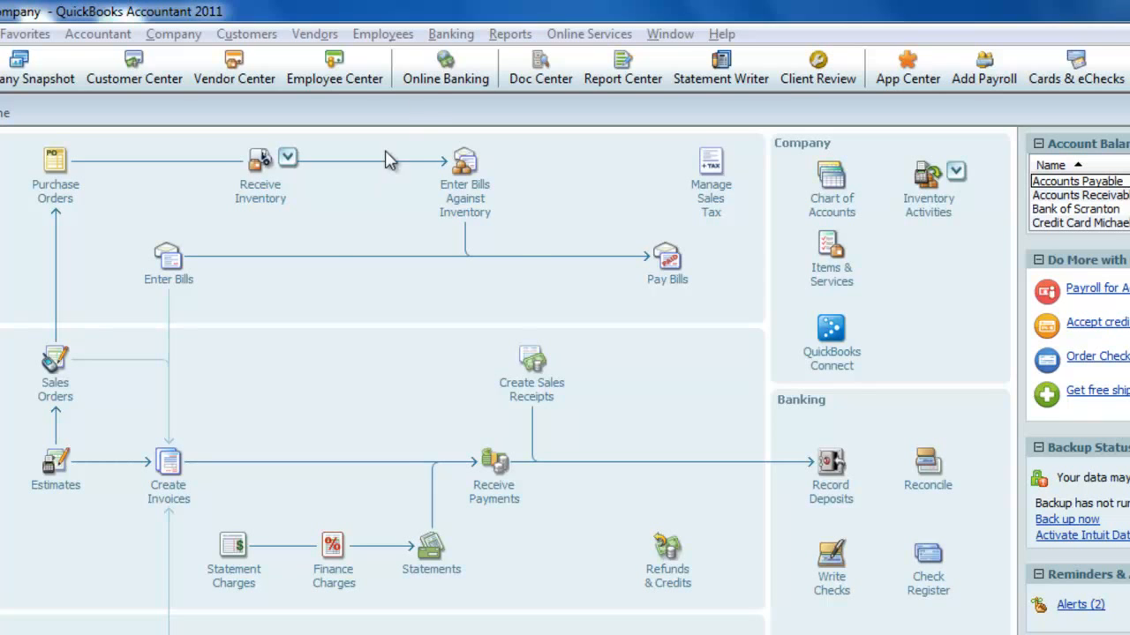
pyautogui.click(449, 34)
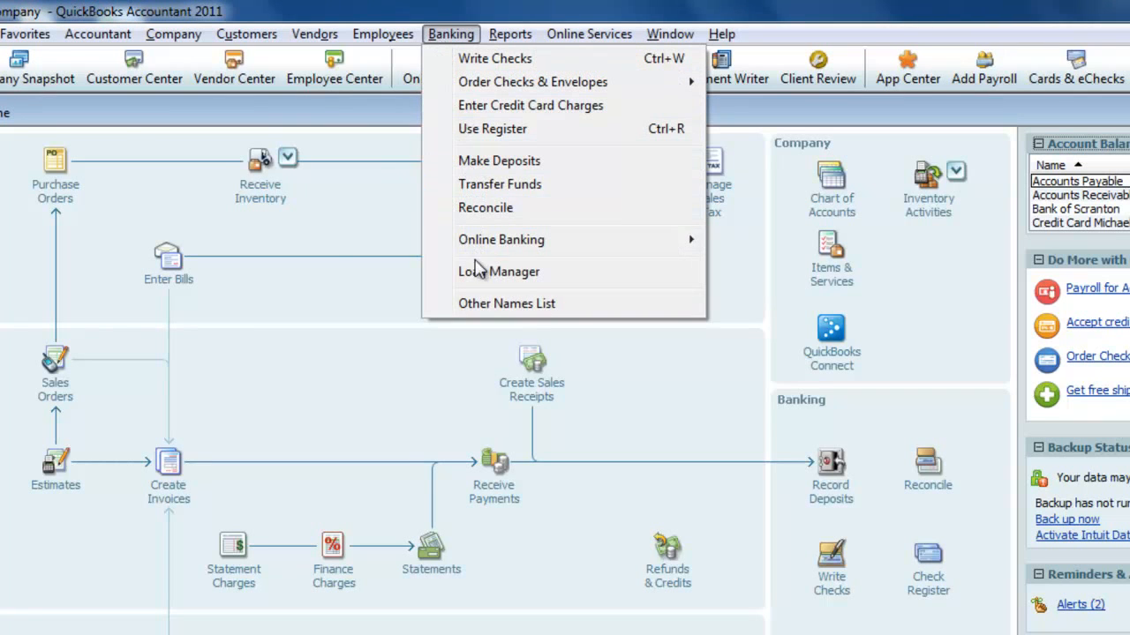
pyautogui.click(477, 272)
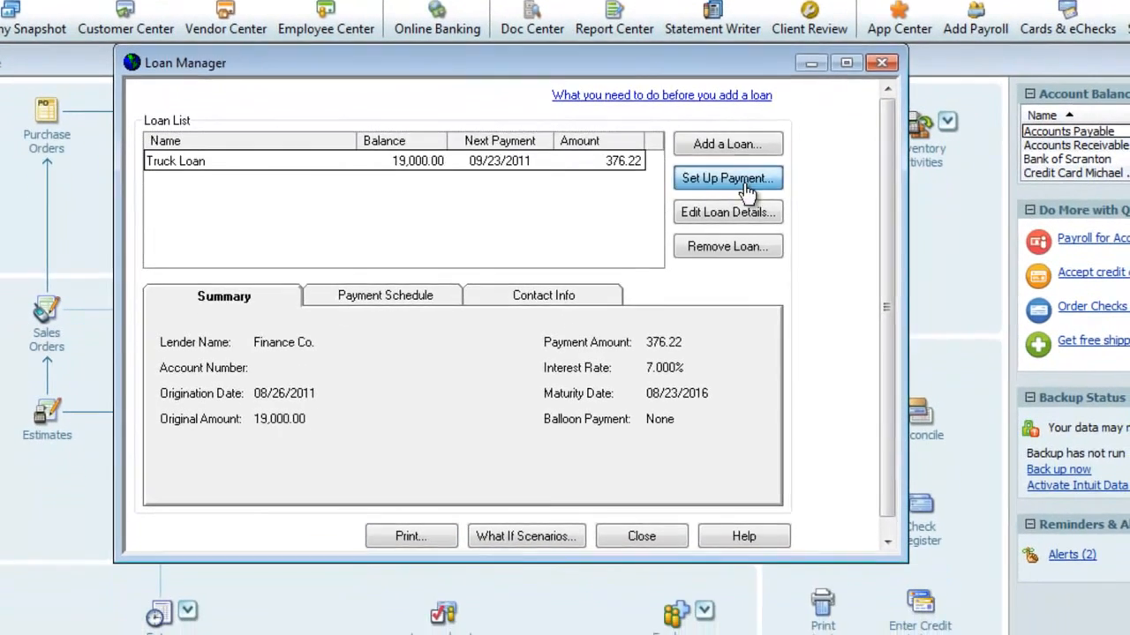
pyautogui.click(752, 227)
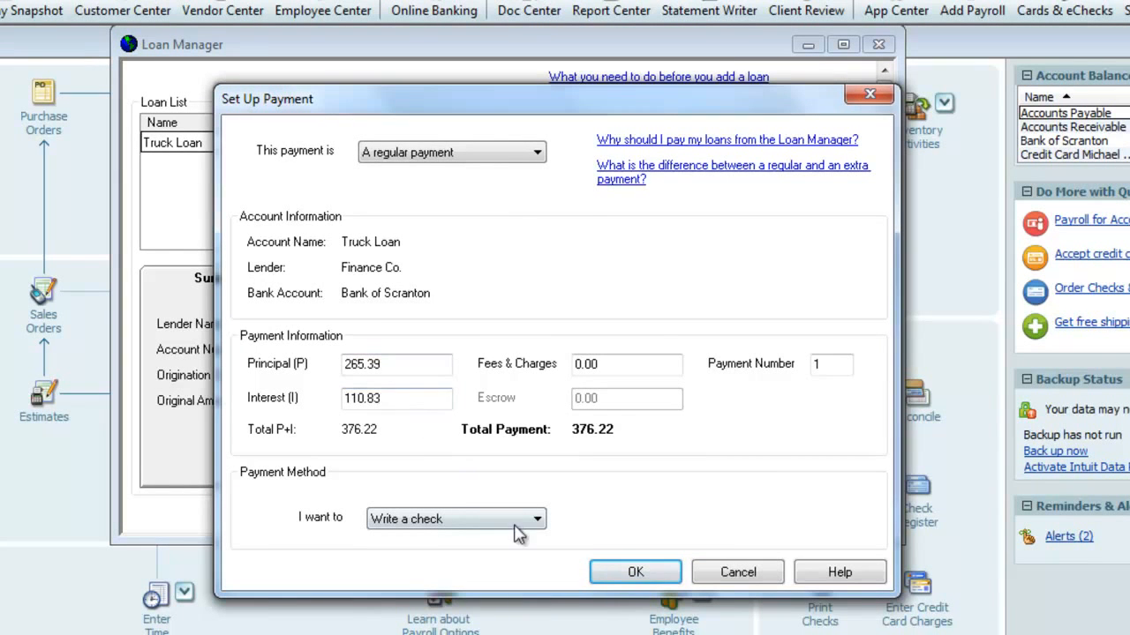
pyautogui.click(614, 575)
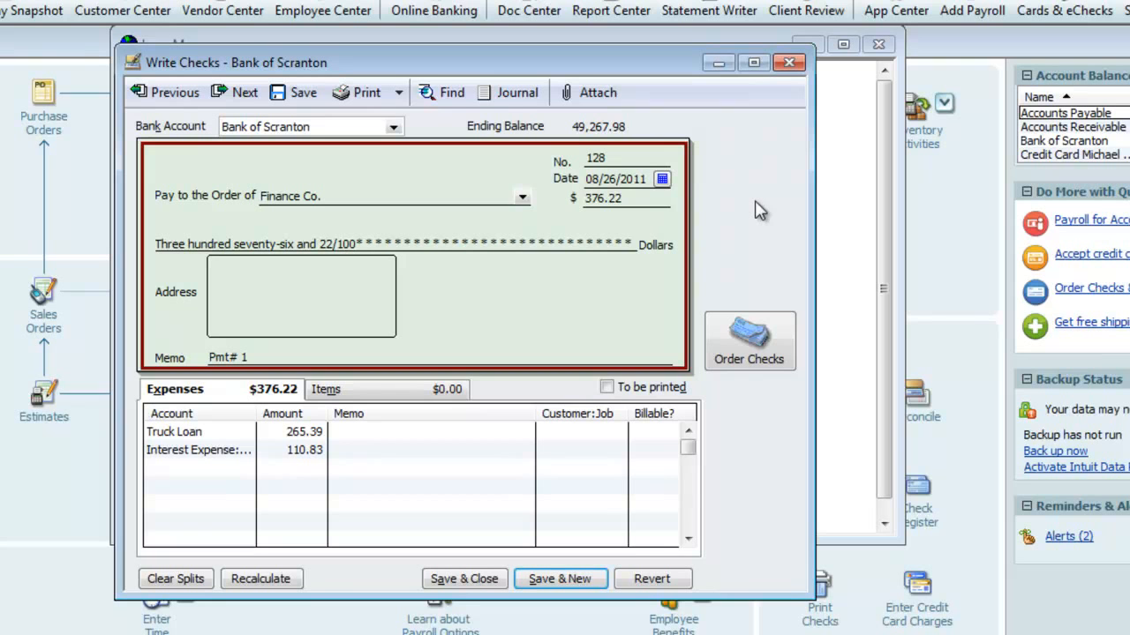
pyautogui.click(788, 62)
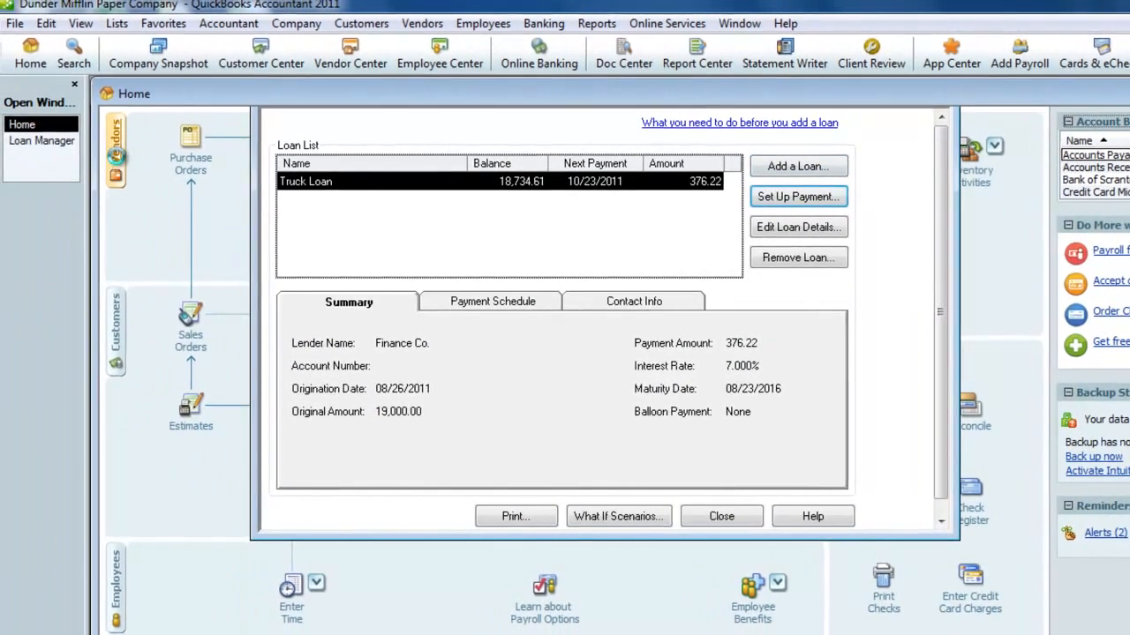
# Open the Finance Co. check dated 08/26/2011 from the Vendor Center's check transactions to examine the posted loan payment
pyautogui.click(91, 156)
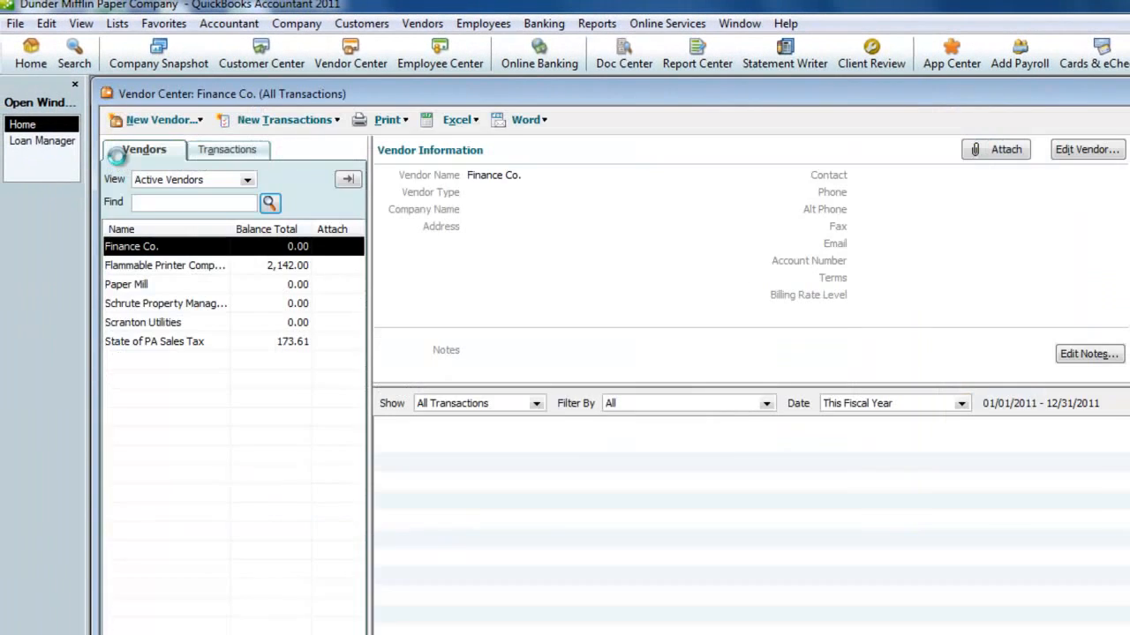
pyautogui.click(224, 150)
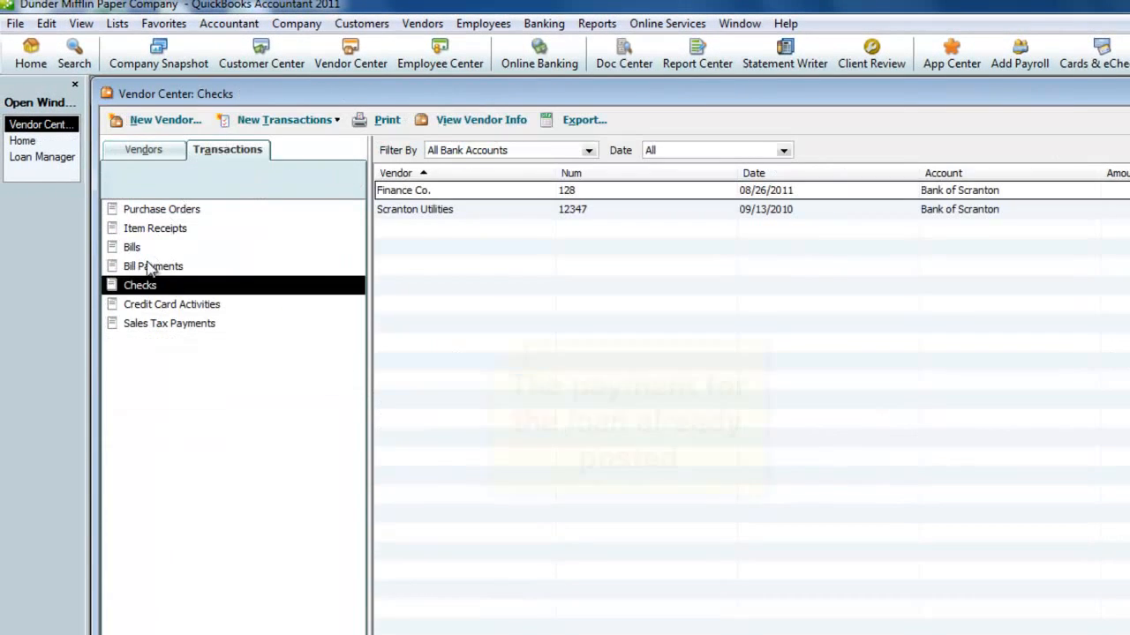
pyautogui.click(420, 192)
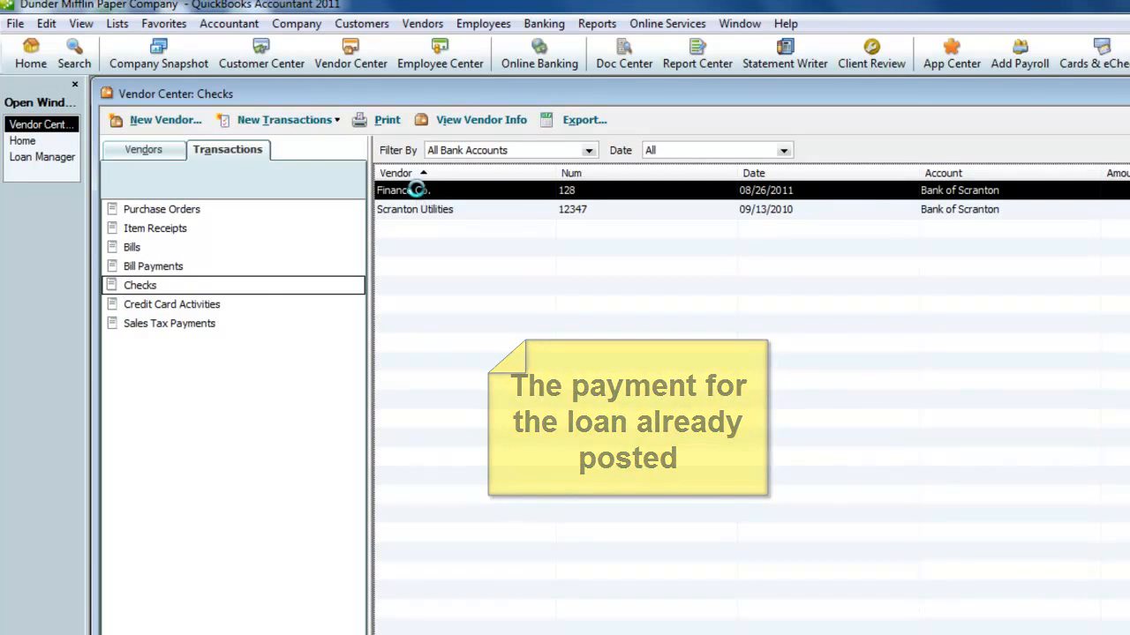
pyautogui.doubleClick(420, 193)
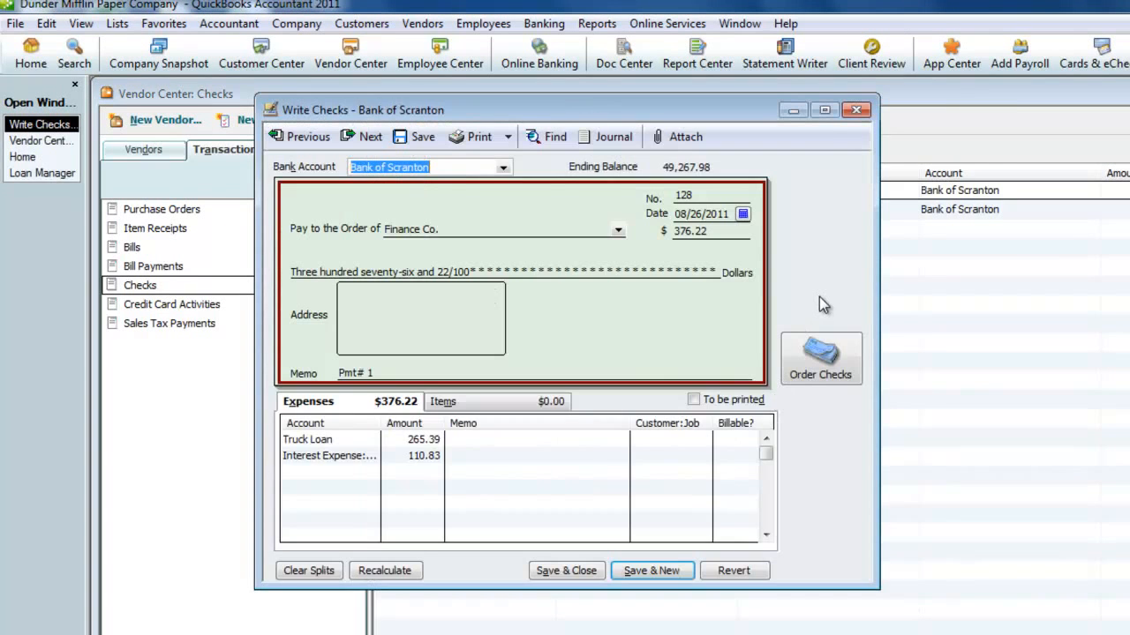